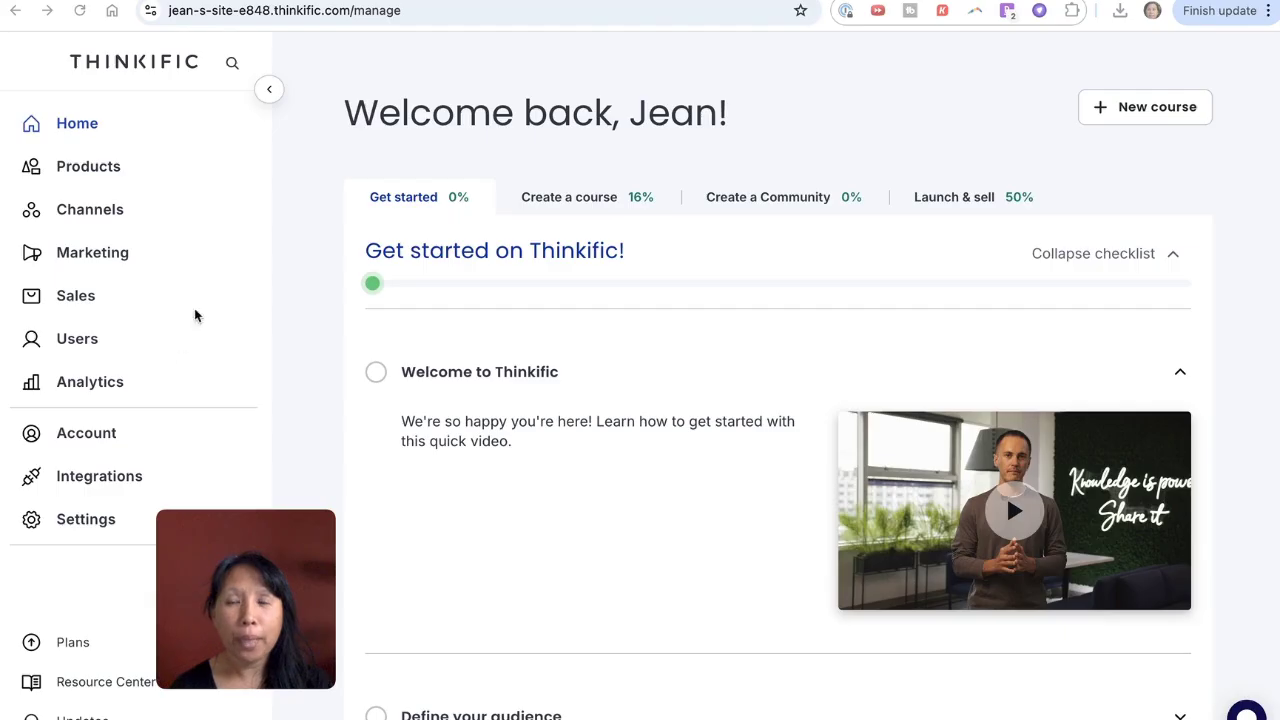
- Go to the Digital Downloads products and start creating a new digital download
left_click(92, 172)
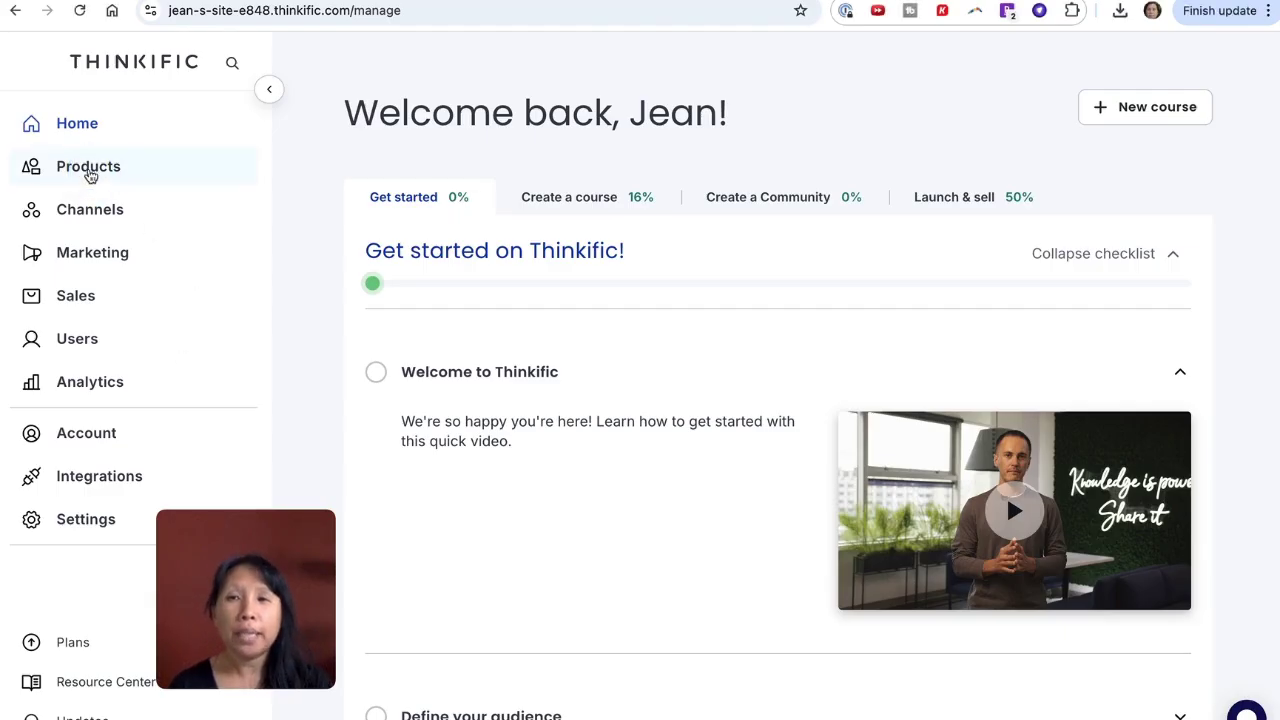
left_click(80, 165)
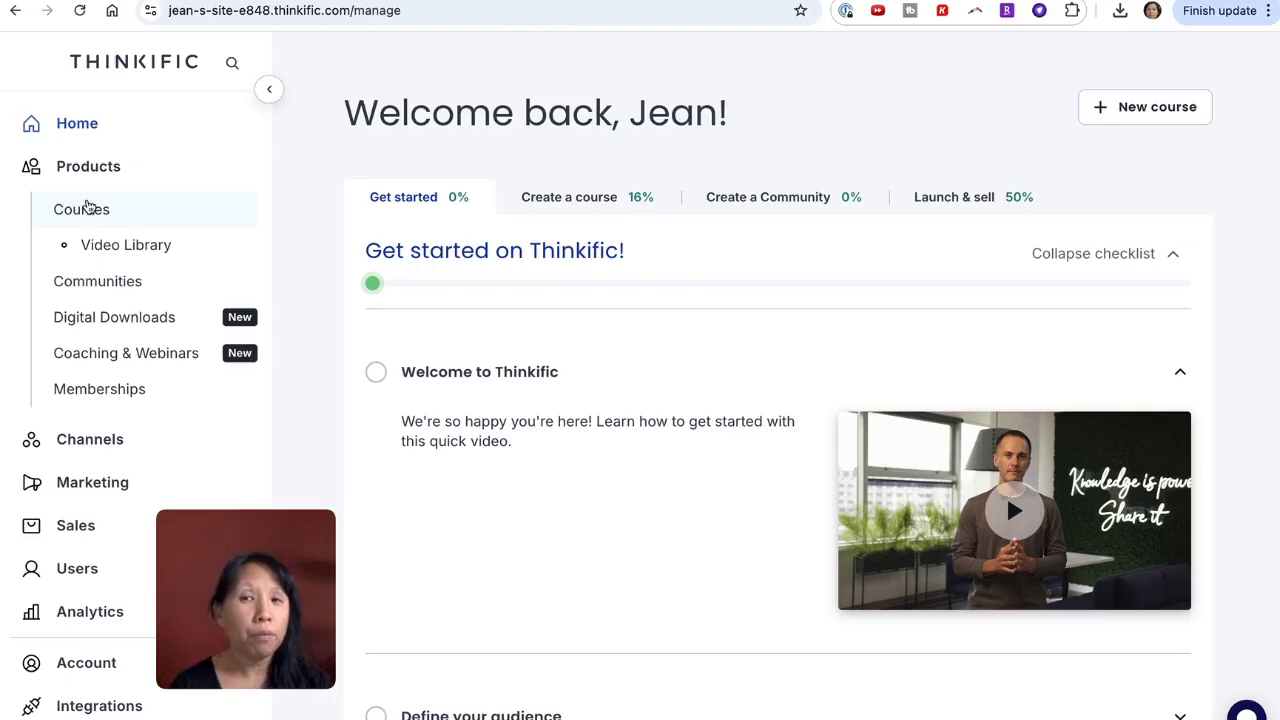
left_click(140, 320)
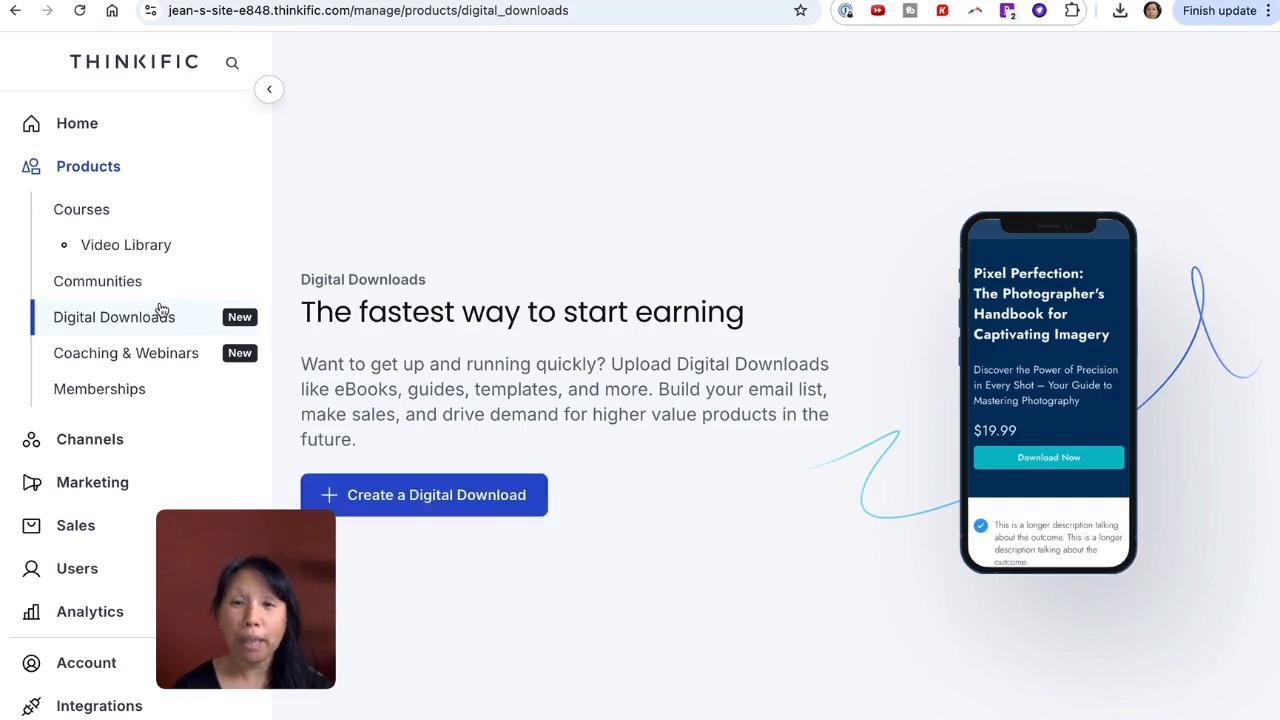
left_click(446, 500)
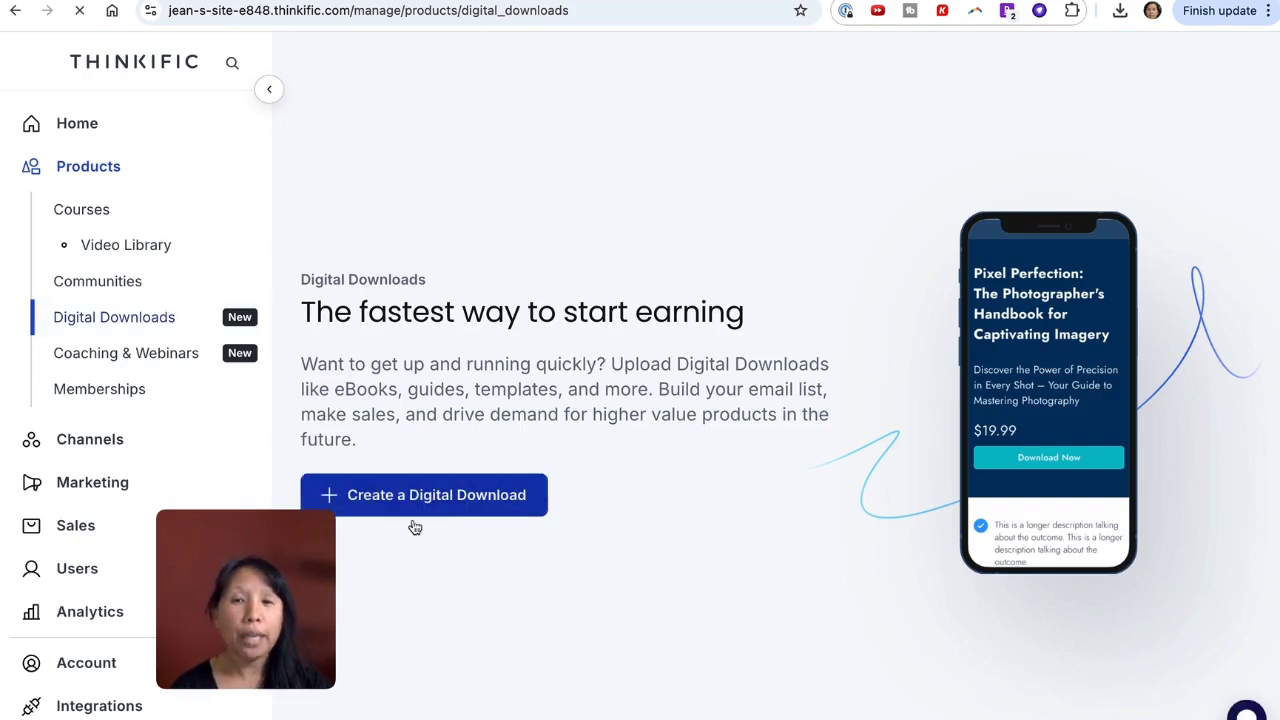
left_click_drag(268, 562, 213, 572)
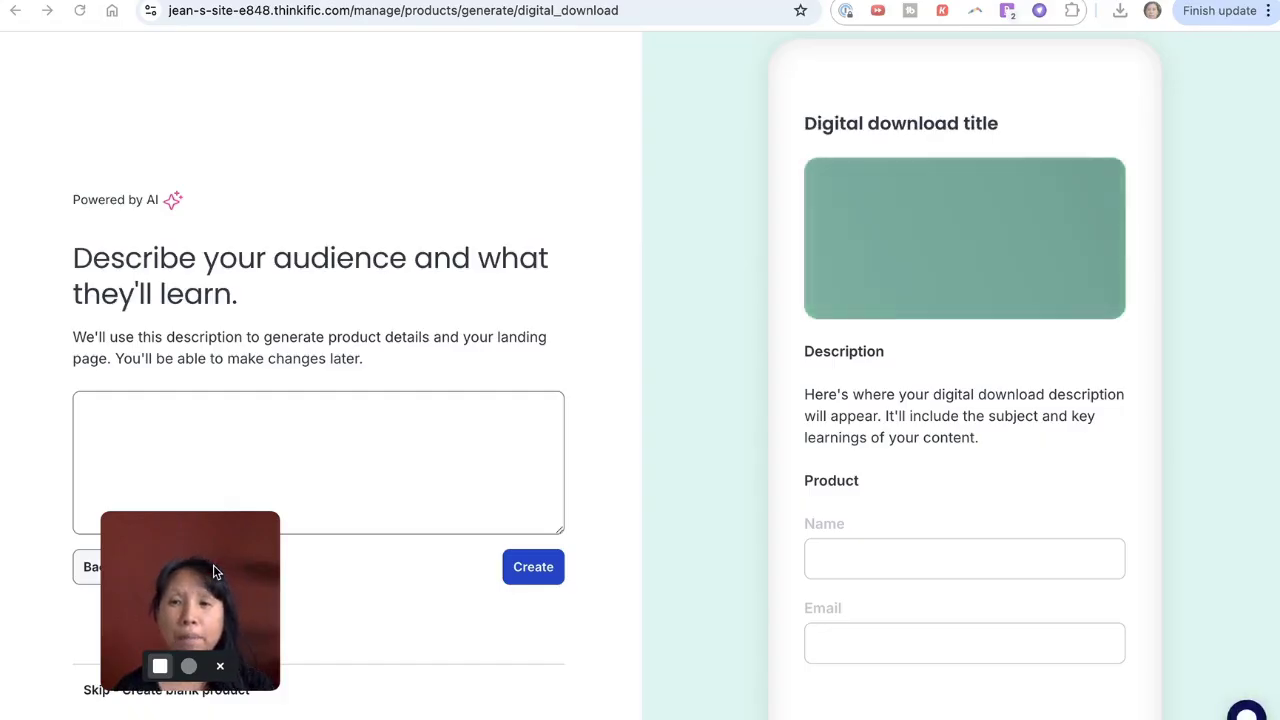
- Generate the product from the description "My audience is looking into alternative health modalities and healing because they're frustrated by modern medicine techniques and methods."
left_click(356, 447)
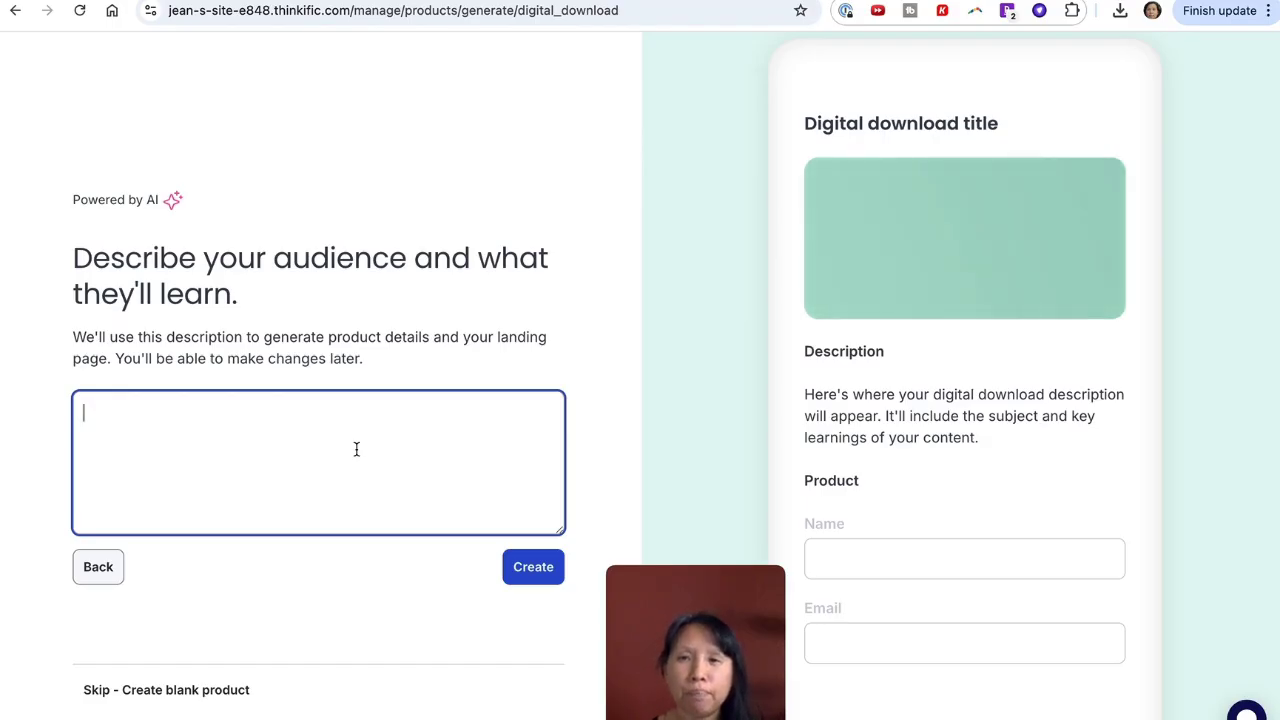
type("My audi")
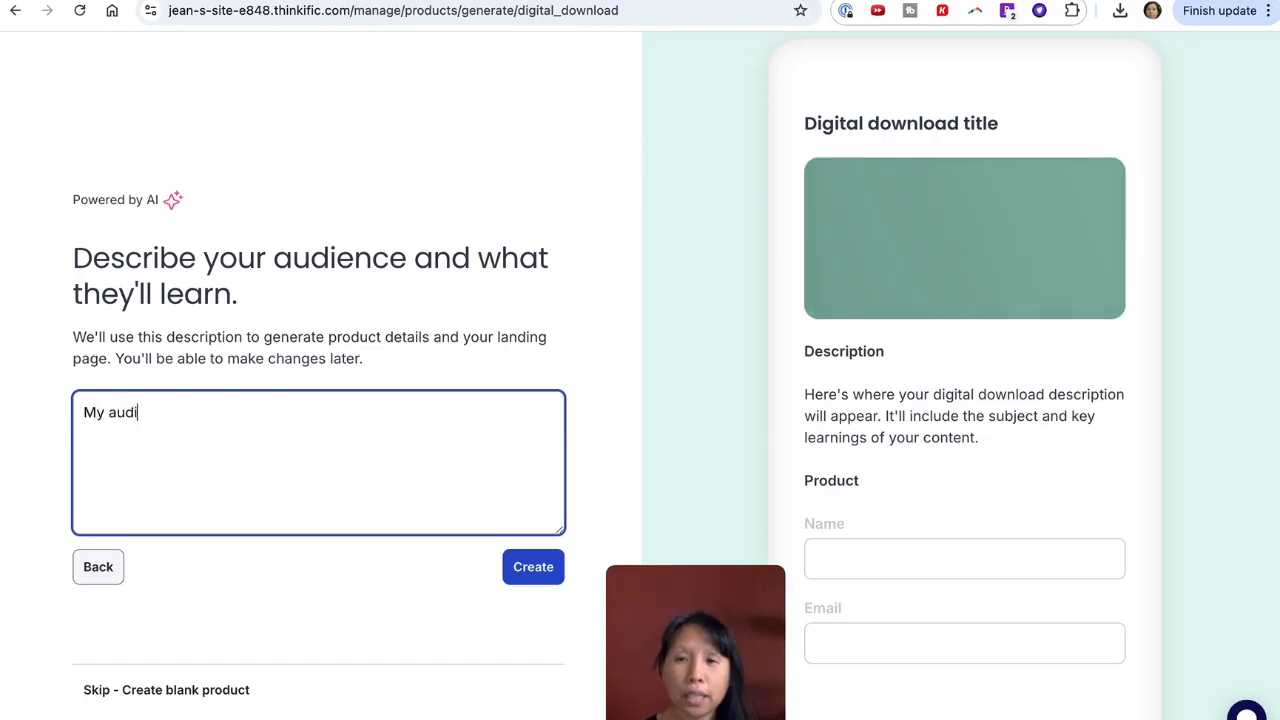
type("ence is looking ")
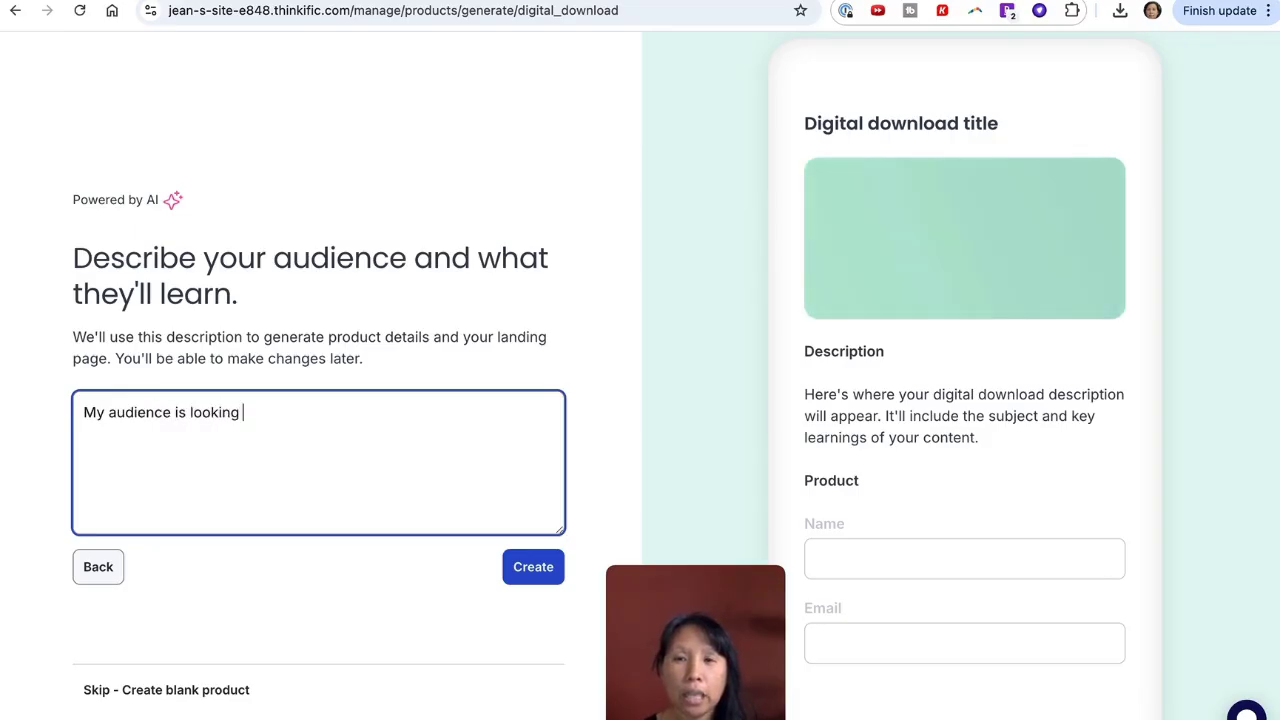
type("into alternative hea")
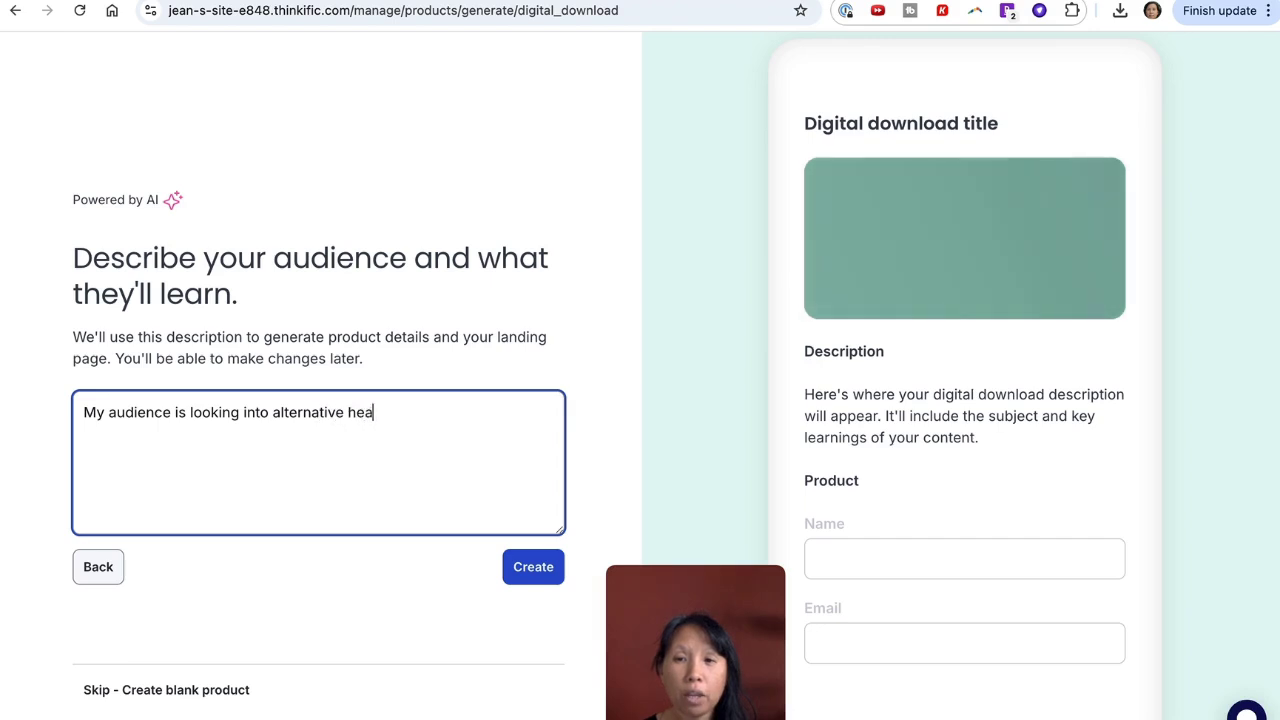
type("lth modalities and ")
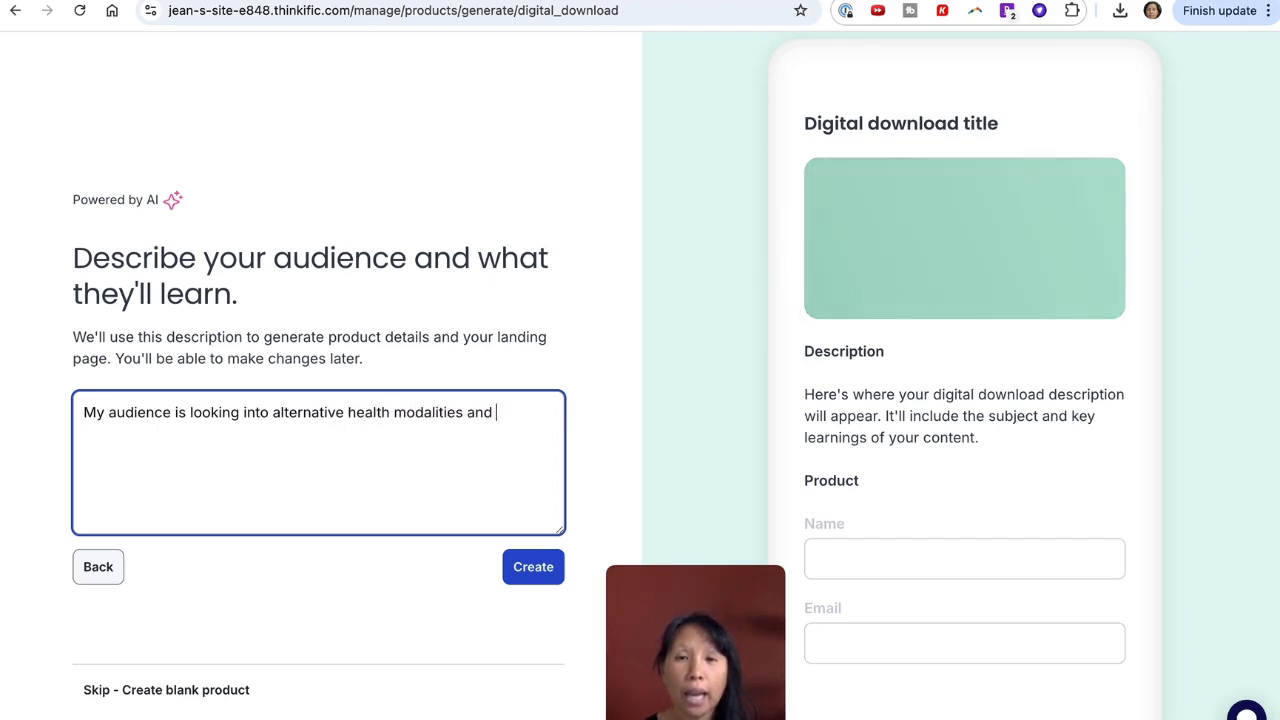
type("healing because the")
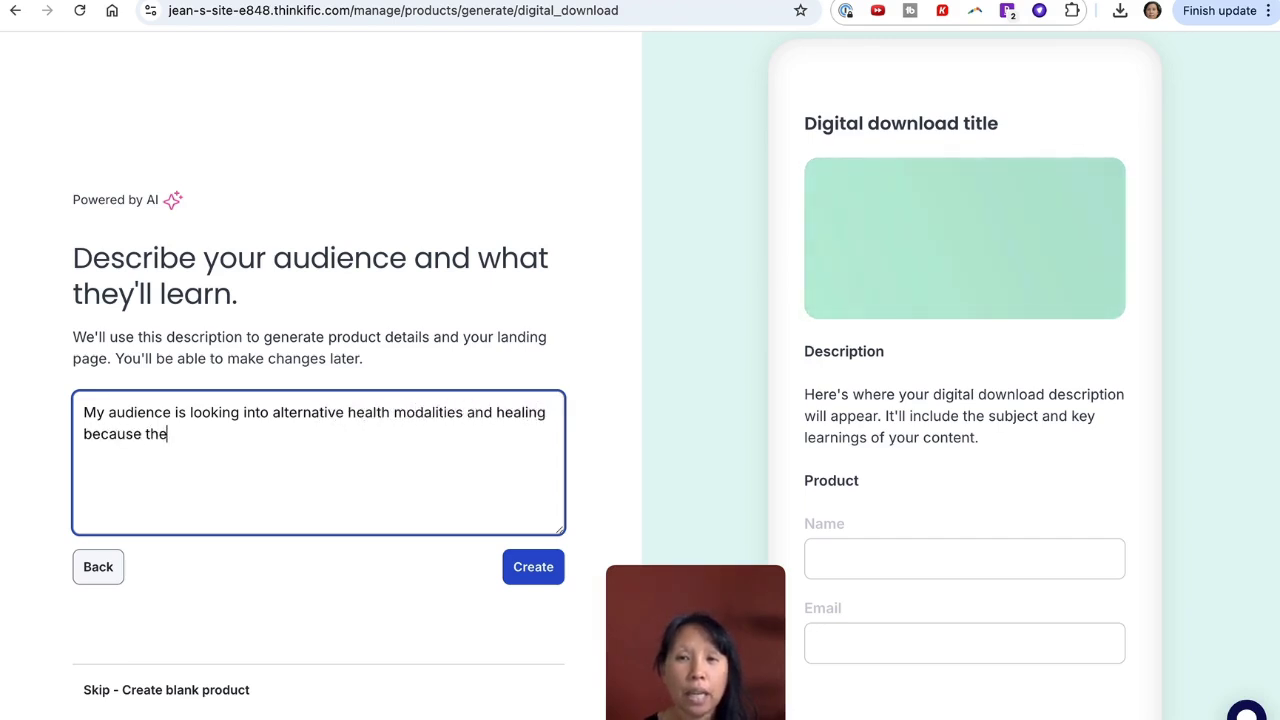
type("y're frustrate")
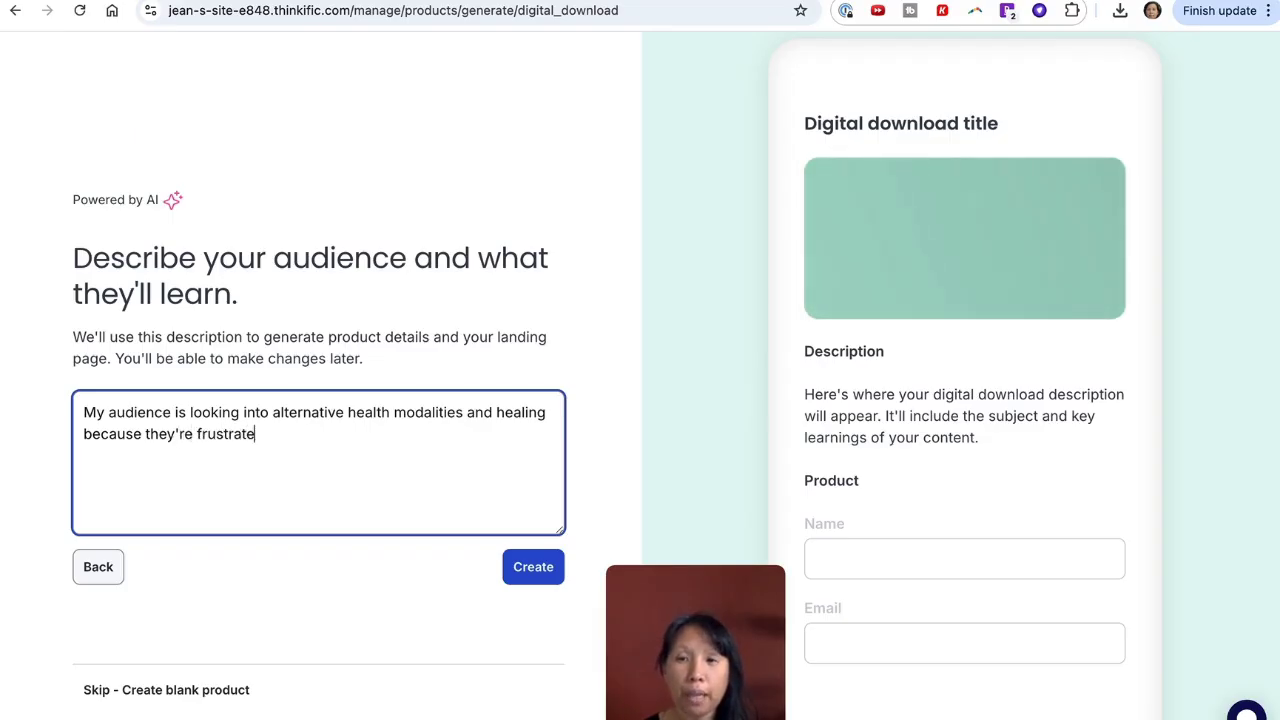
type("d by modern me")
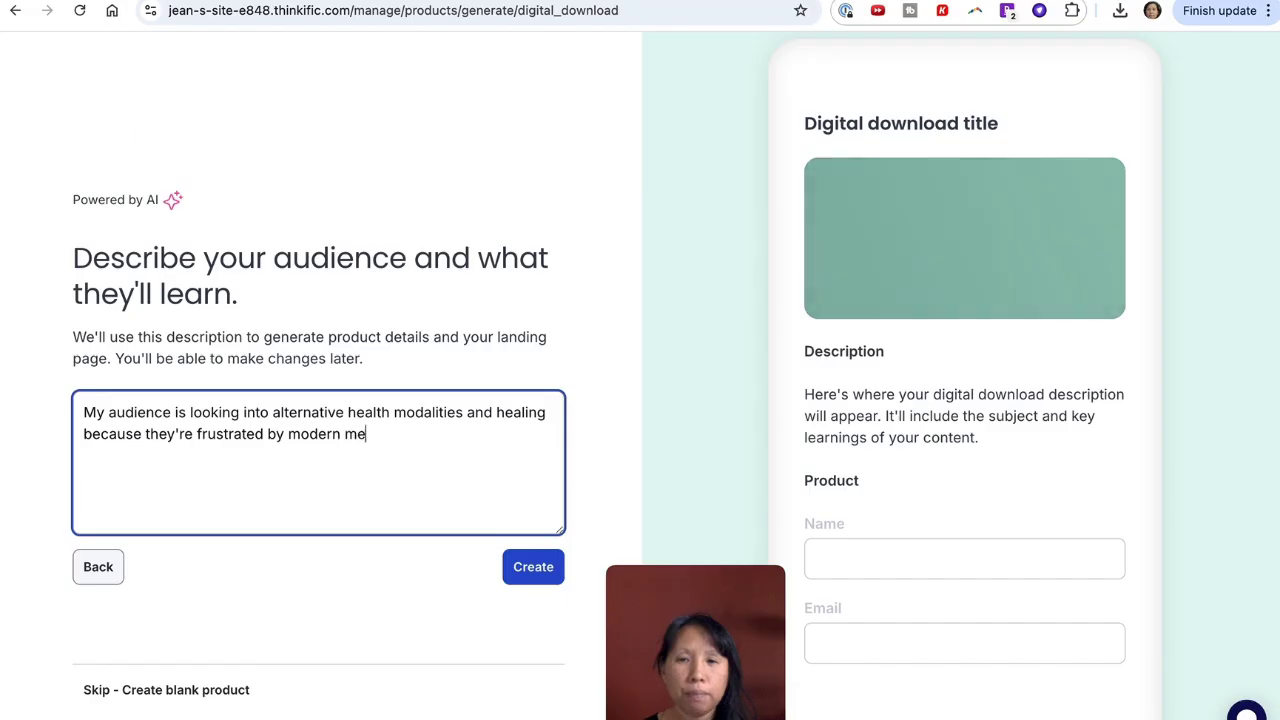
type("dicine techniques and methods.")
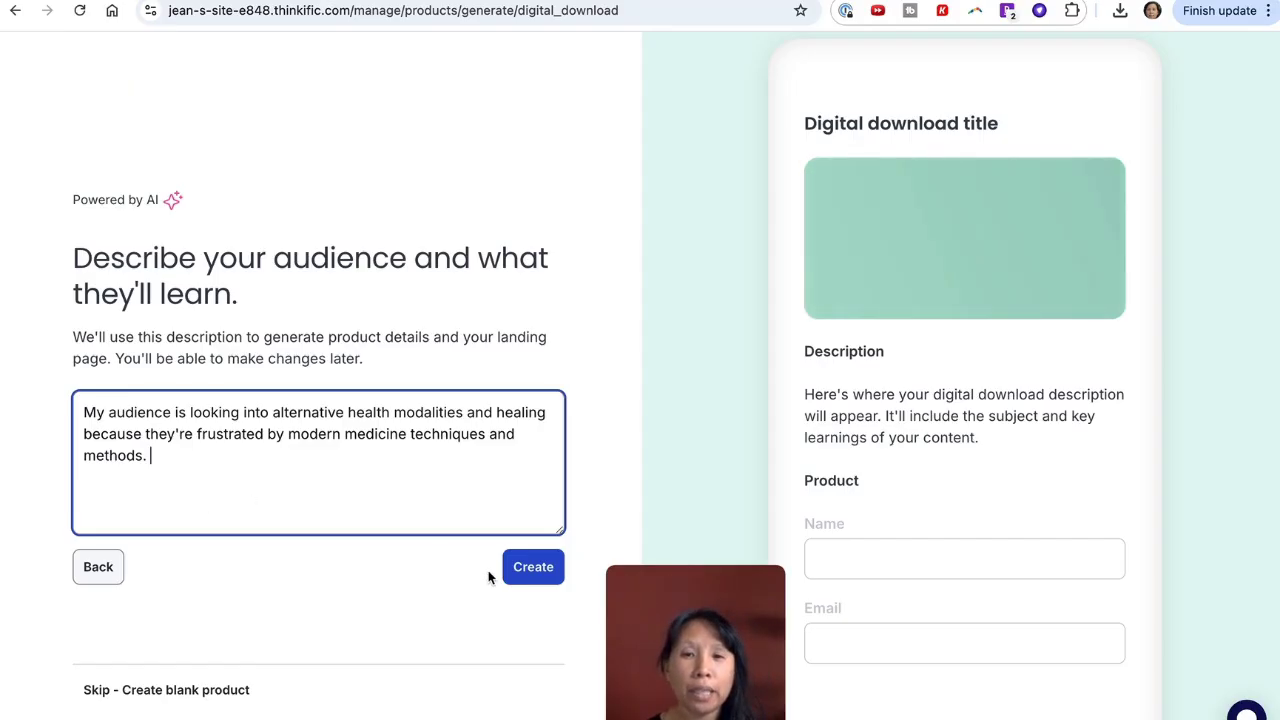
left_click(519, 568)
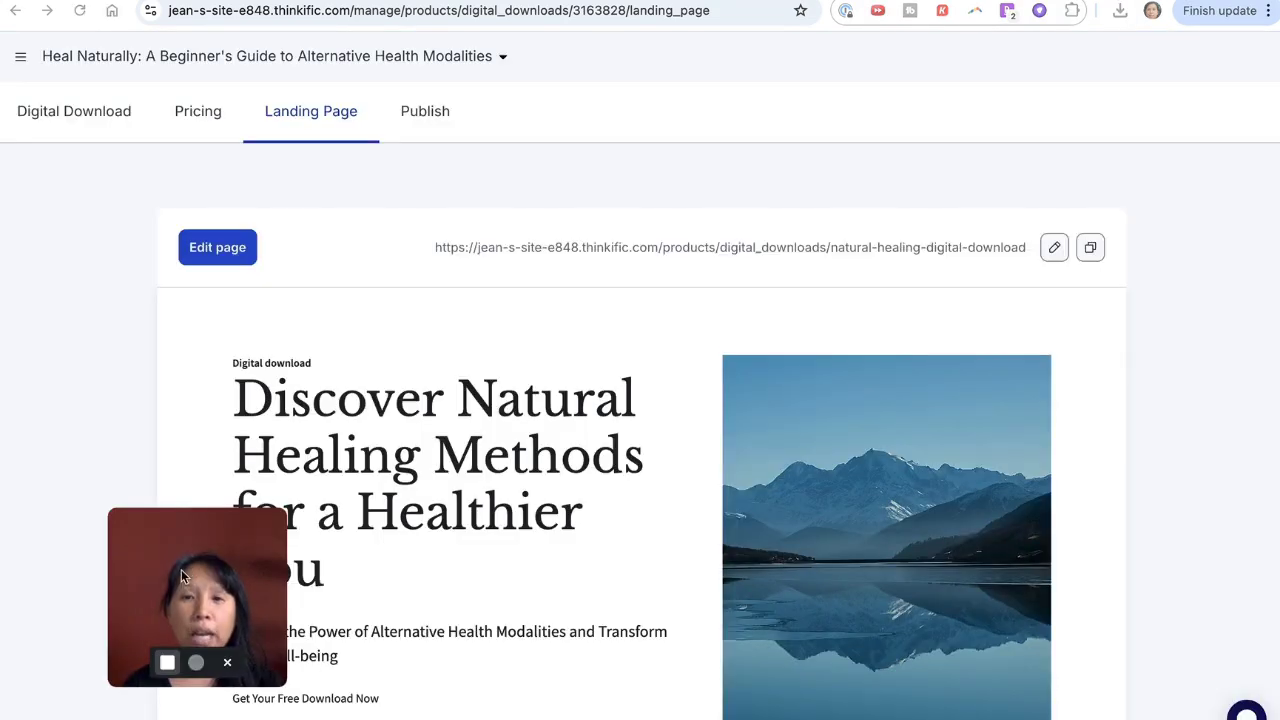
- Review the generated landing page preview from the banner down to the closing sign-up form
scroll(655, 608, "down", 2)
scroll(641, 457, "down", 5)
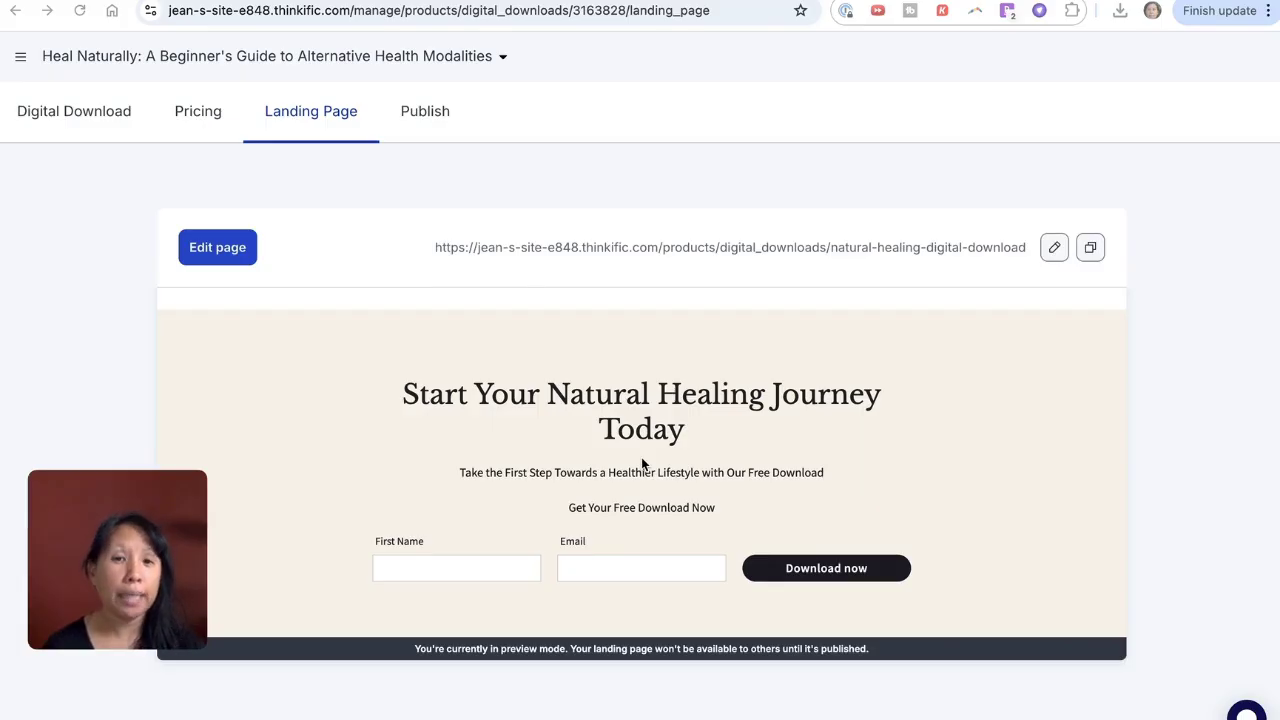
scroll(641, 457, "down", 4)
scroll(641, 457, "up", 10)
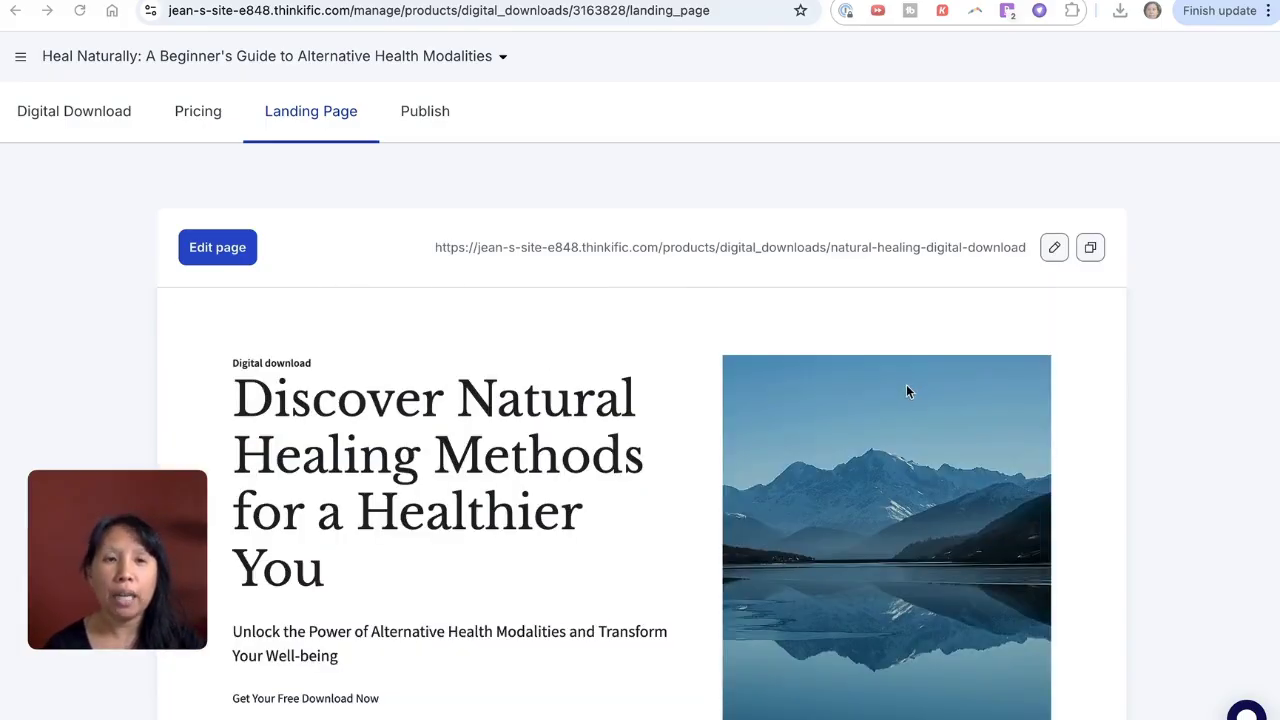
scroll(922, 437, "down", 1)
scroll(922, 437, "up", 1)
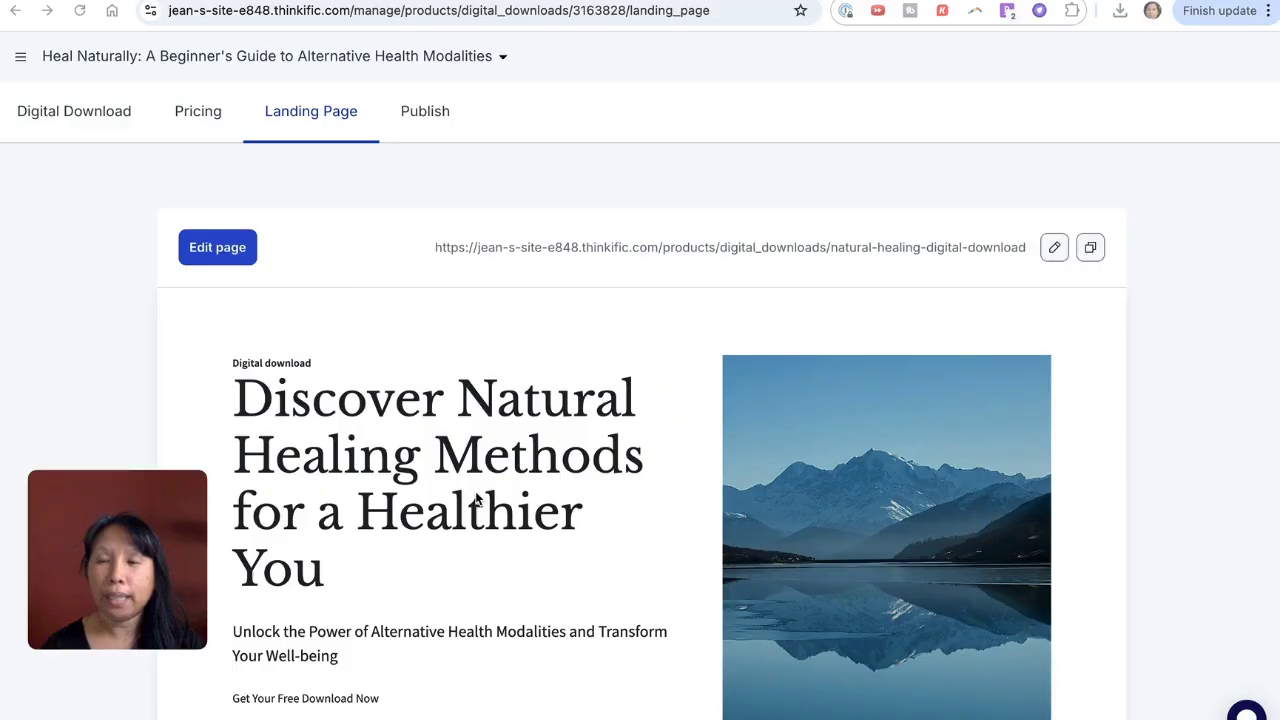
- Open the landing page for editing and view the banner's image options without applying a change
left_click(214, 251)
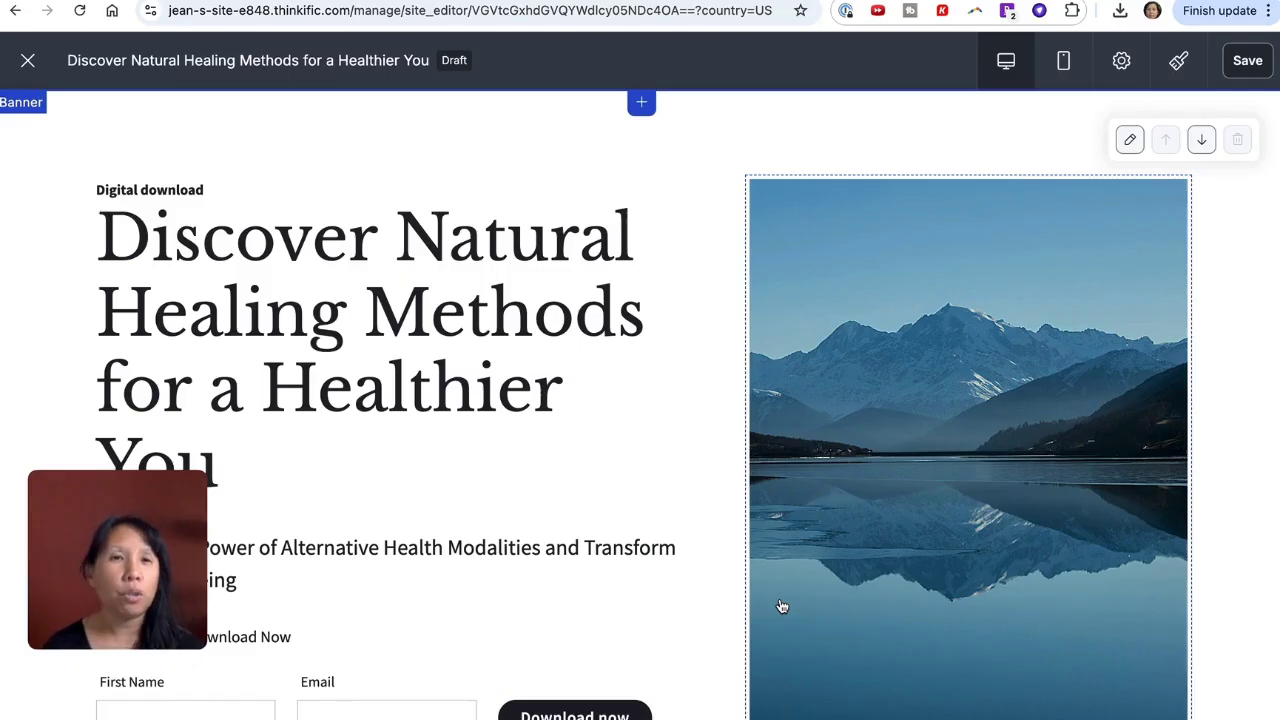
left_click(934, 508)
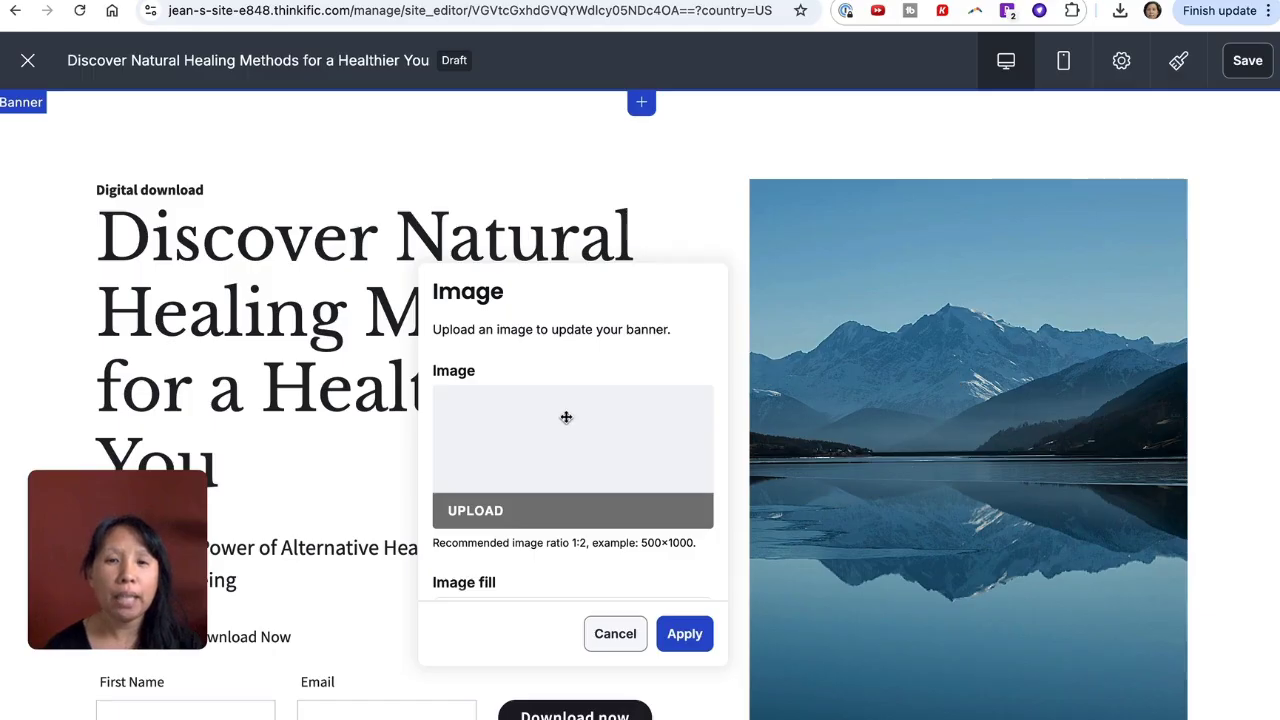
left_click(615, 646)
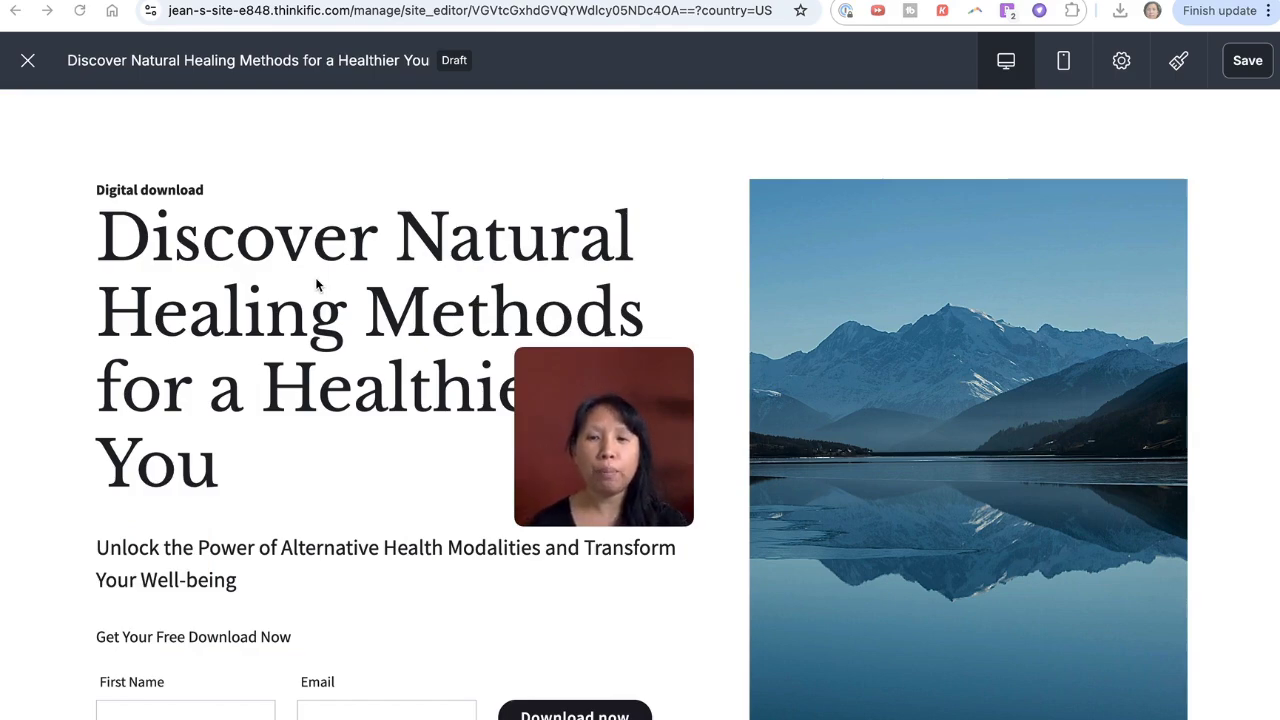
- Examine the landing page's sections in the editor in both desktop and mobile view
scroll(217, 423, "down", 5)
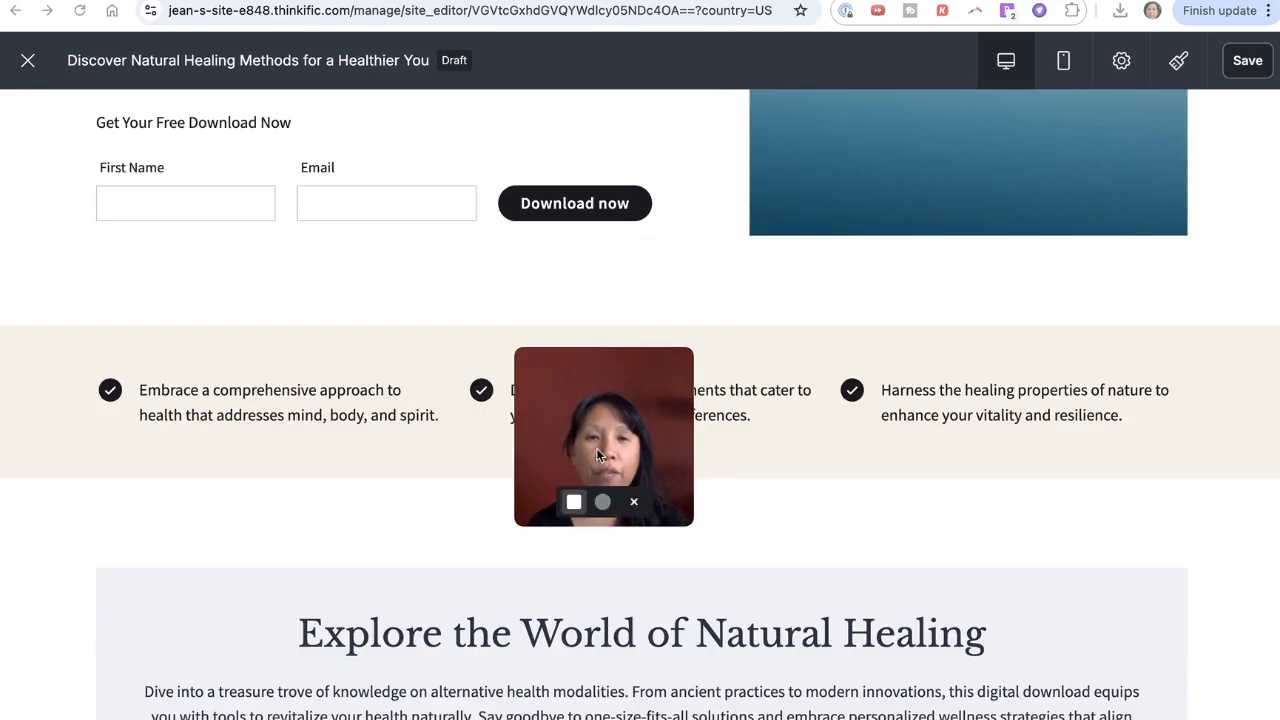
scroll(820, 405, "up", 5)
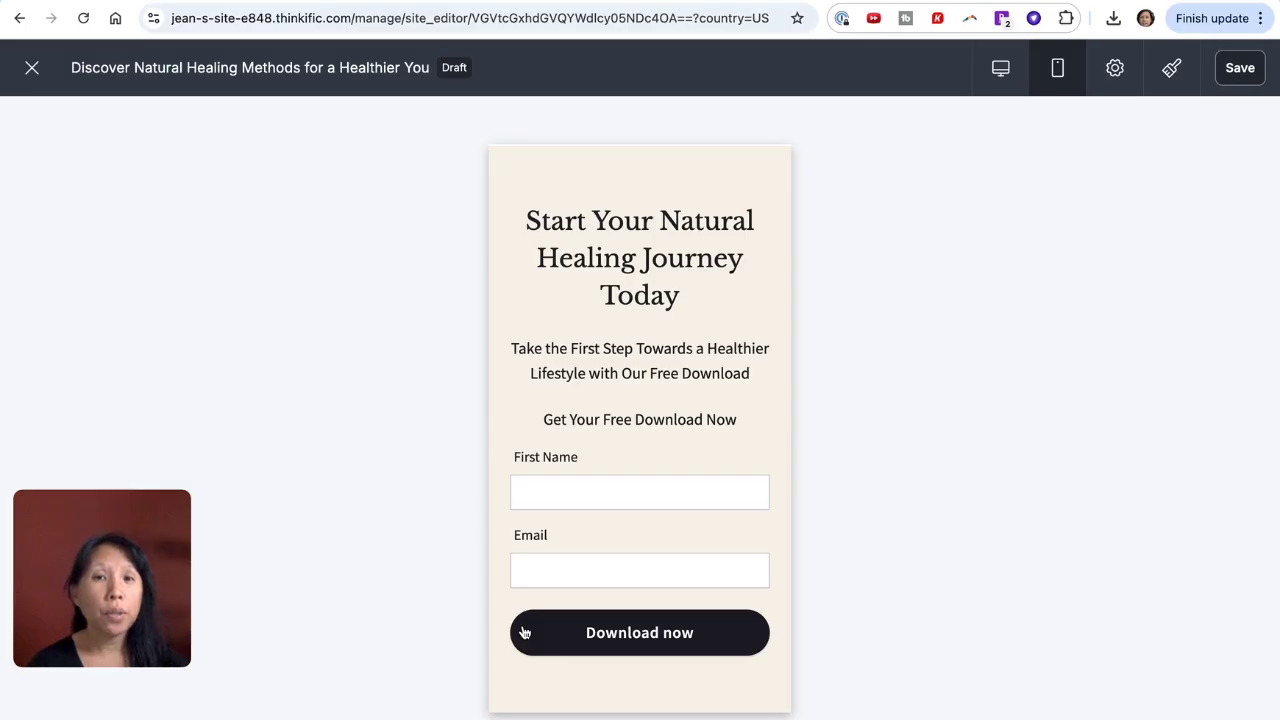
scroll(640, 343, "up", 15)
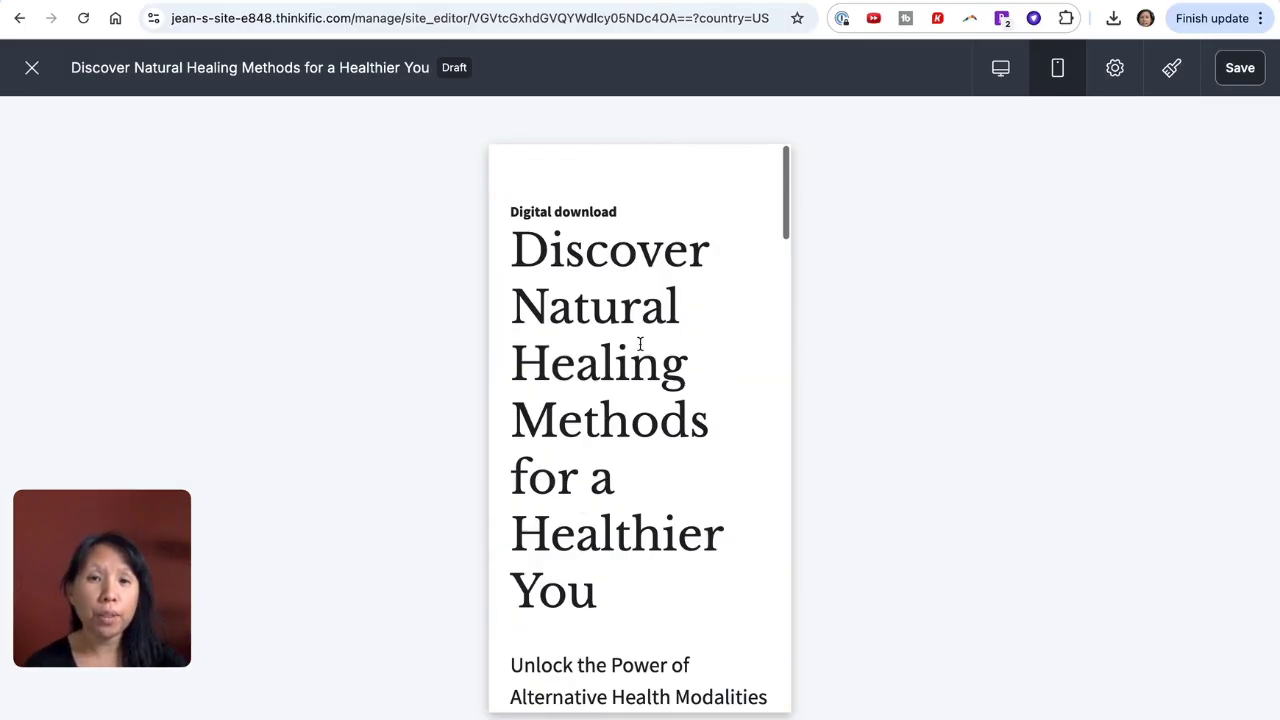
scroll(640, 343, "down", 10)
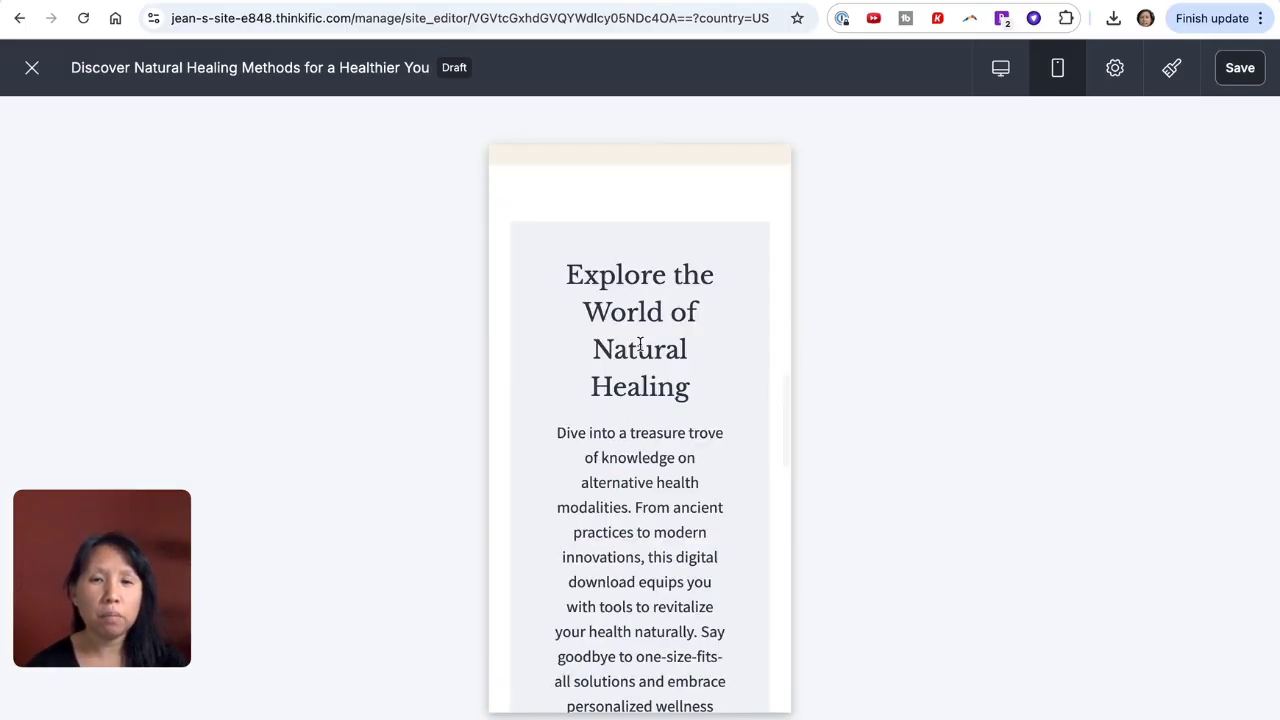
scroll(640, 343, "down", 6)
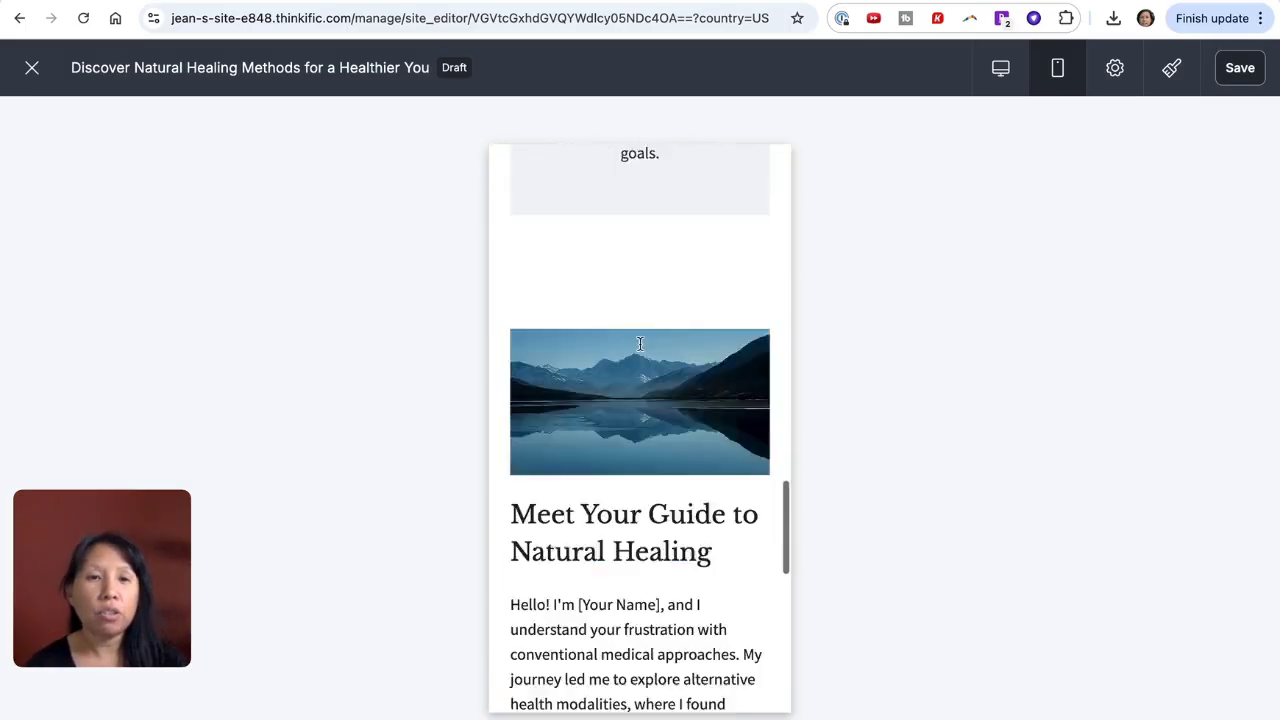
scroll(640, 343, "down", 10)
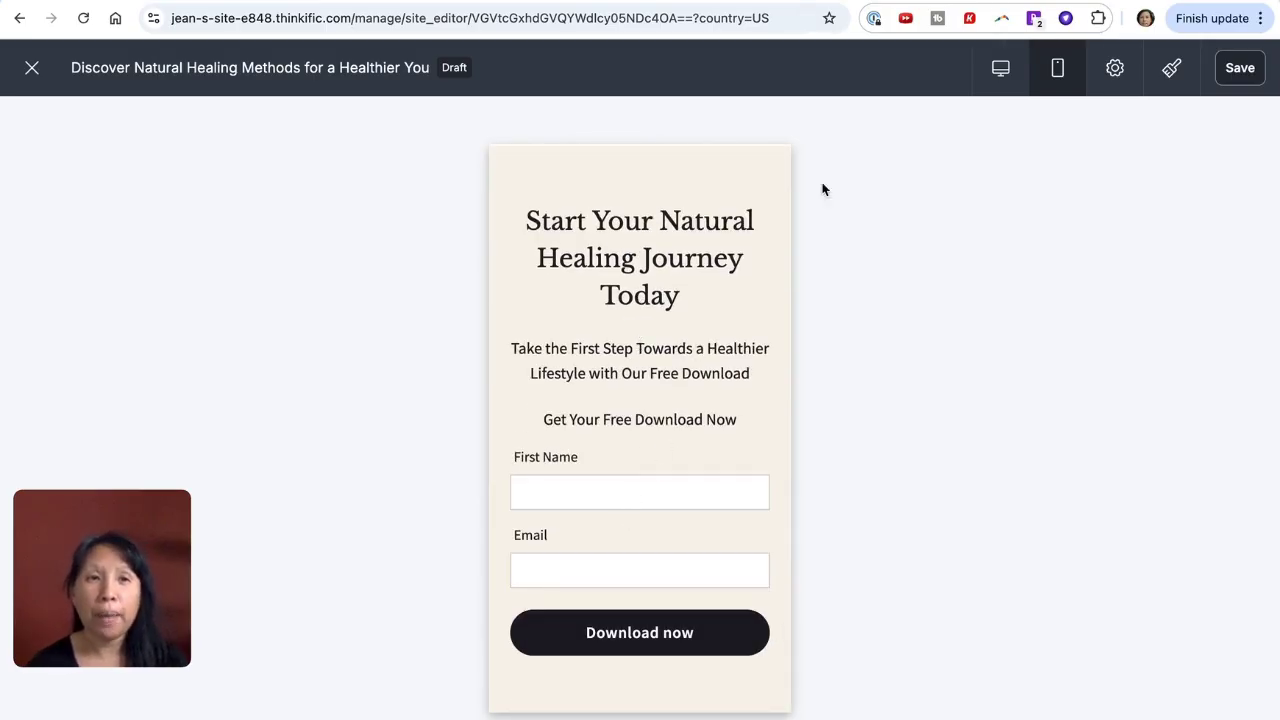
- Open the brand styles and examine the font, button and surface settings alongside the mobile page preview
left_click(1173, 72)
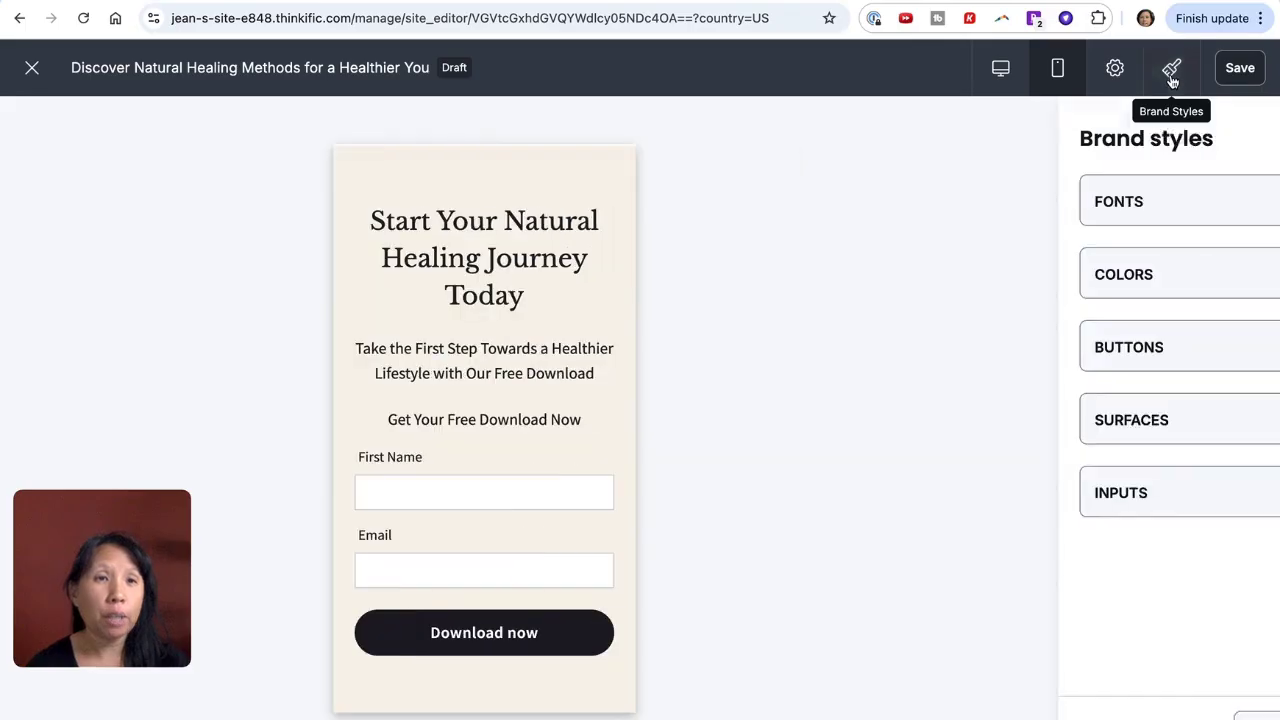
left_click(1078, 220)
scroll(1082, 335, "down", 4)
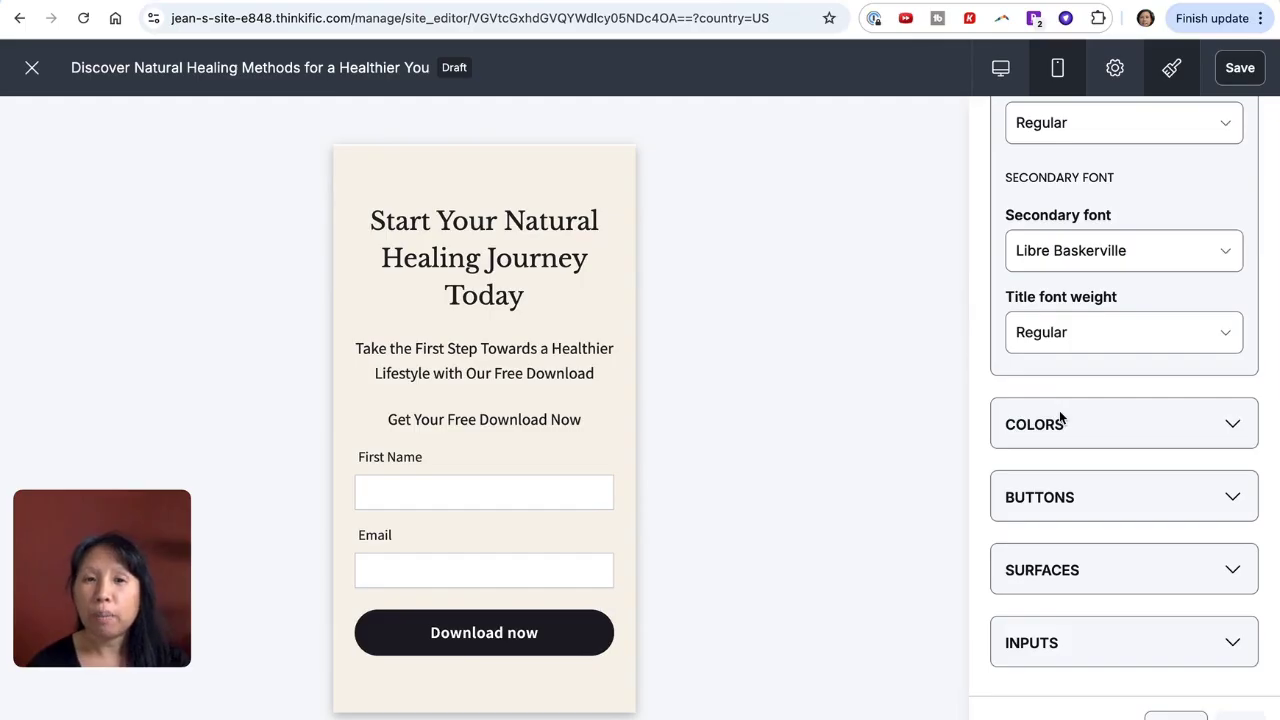
left_click(1210, 511)
scroll(1153, 569, "down", 3)
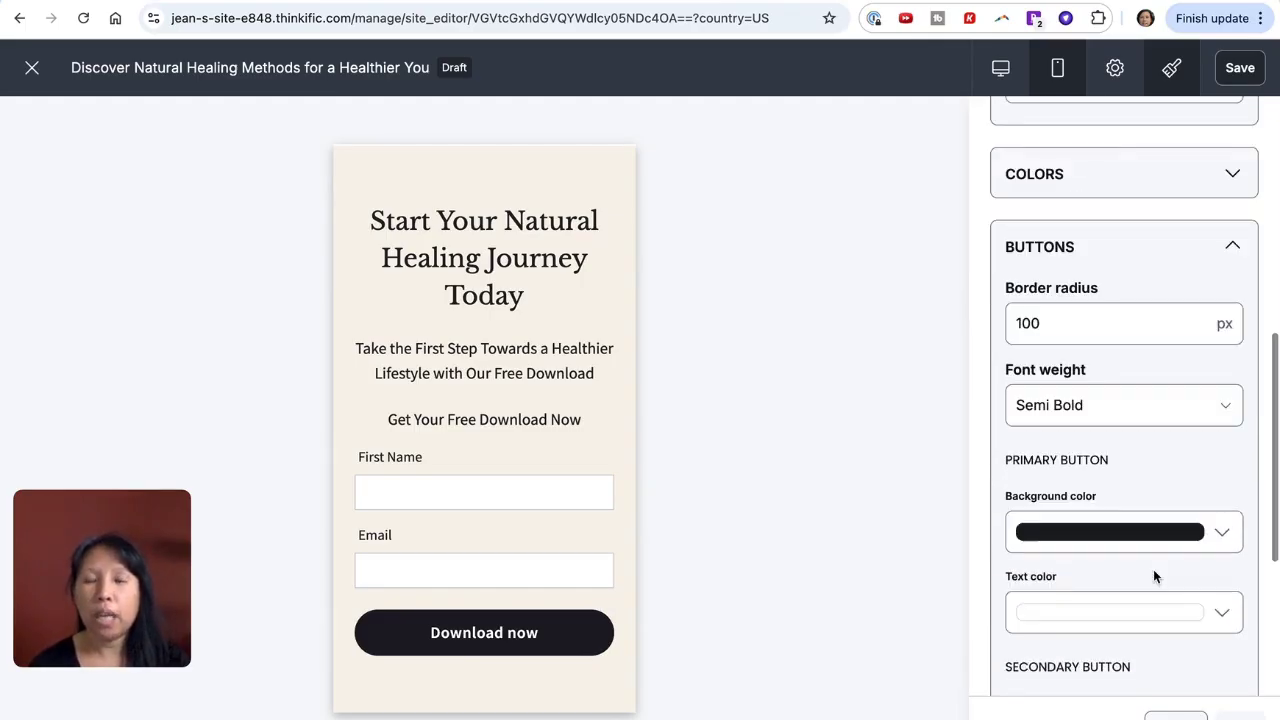
scroll(1154, 570, "down", 2)
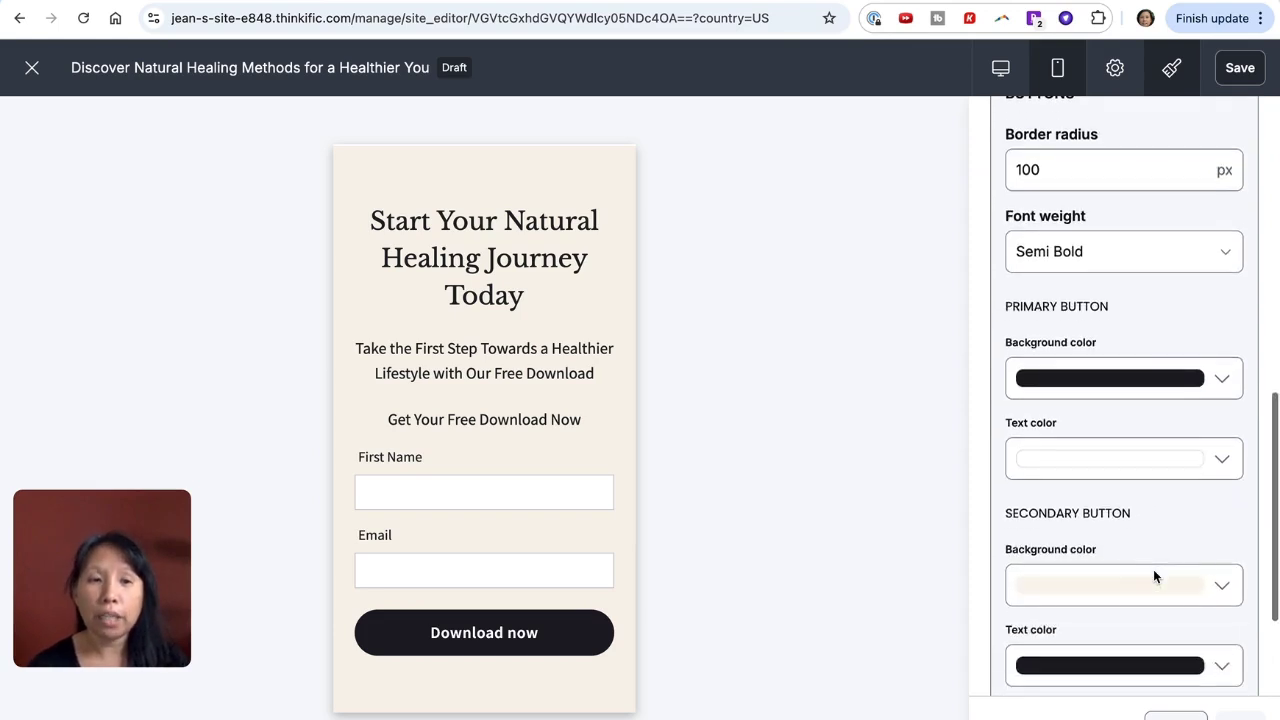
scroll(1153, 569, "down", 2)
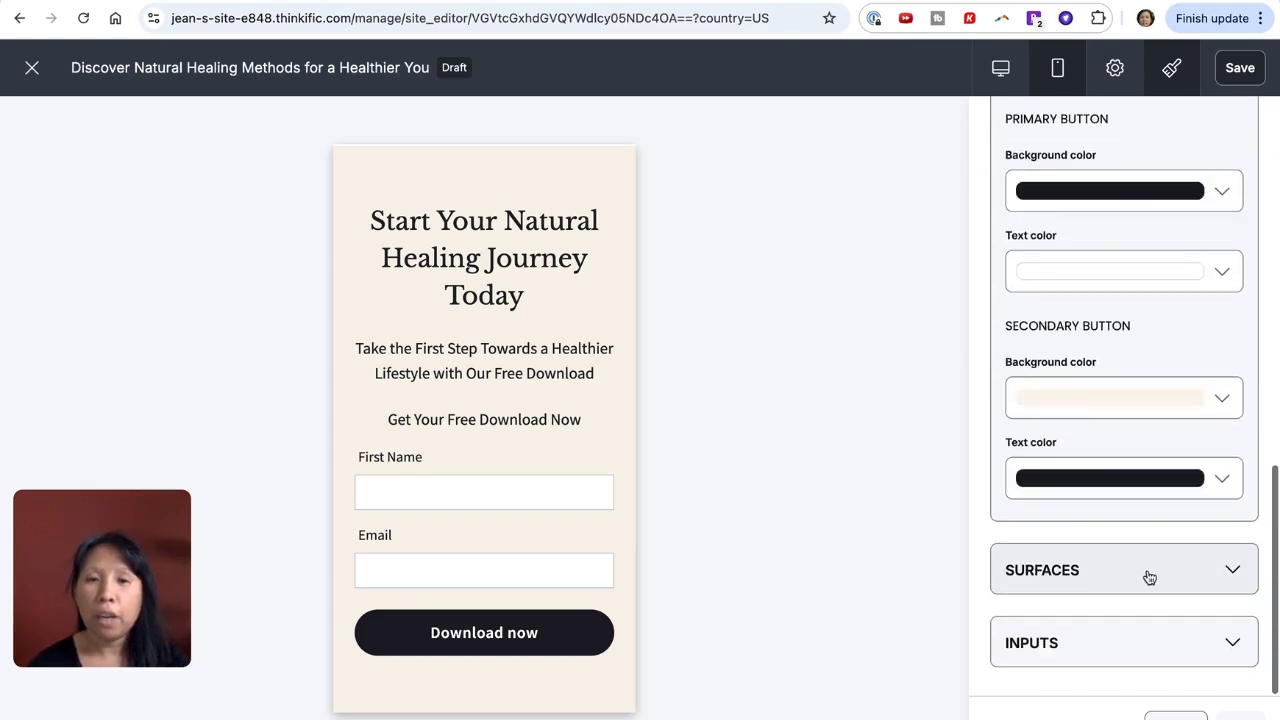
left_click(1078, 592)
scroll(1076, 592, "down", 1)
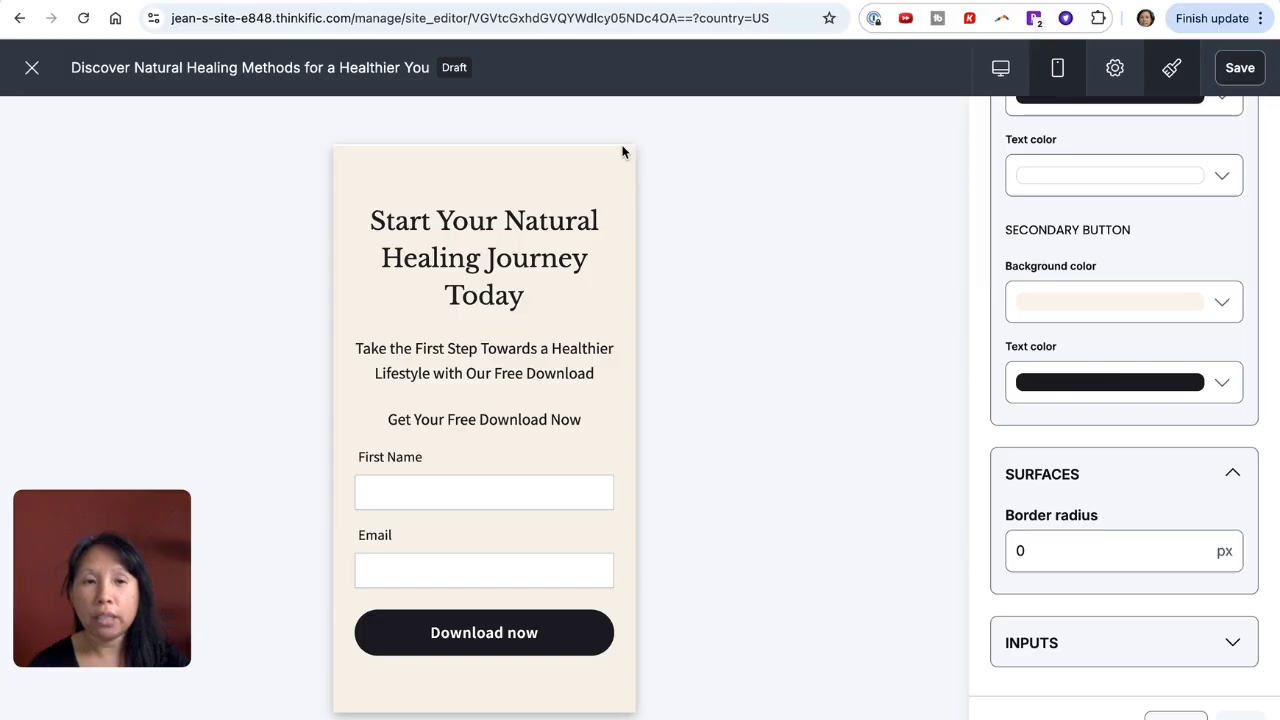
scroll(1266, 406, "up", 10)
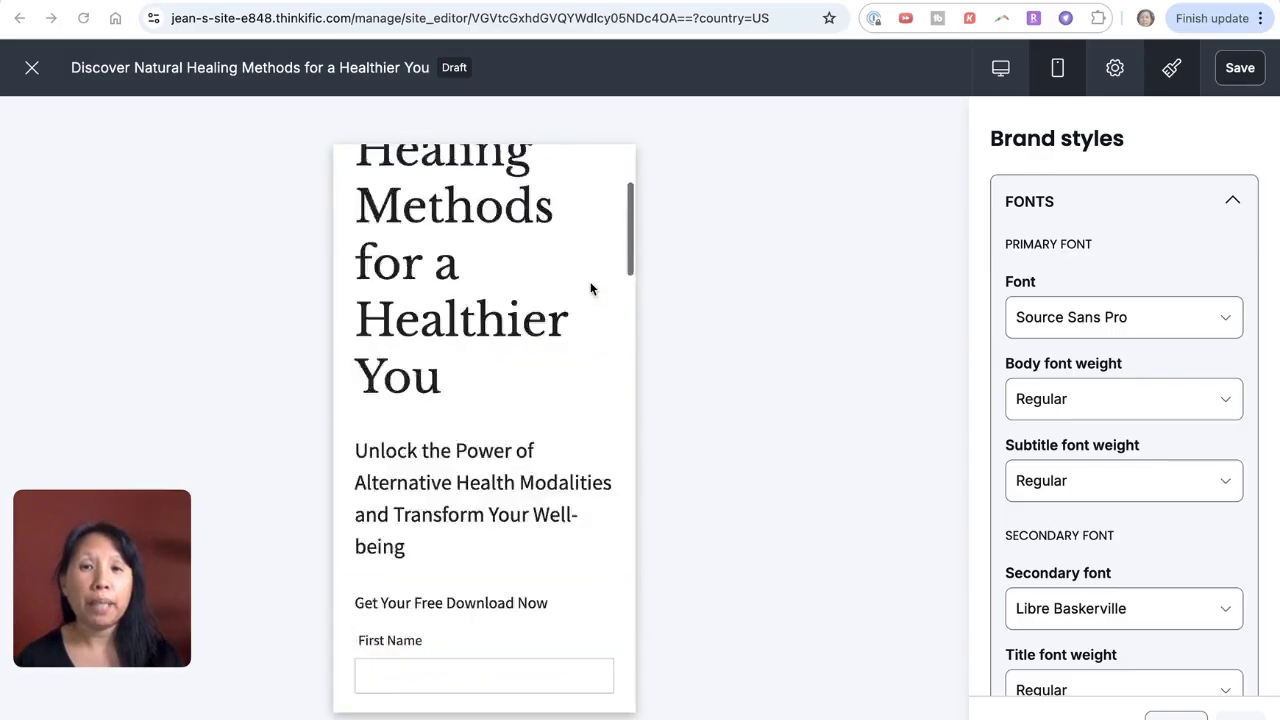
scroll(590, 289, "up", 3)
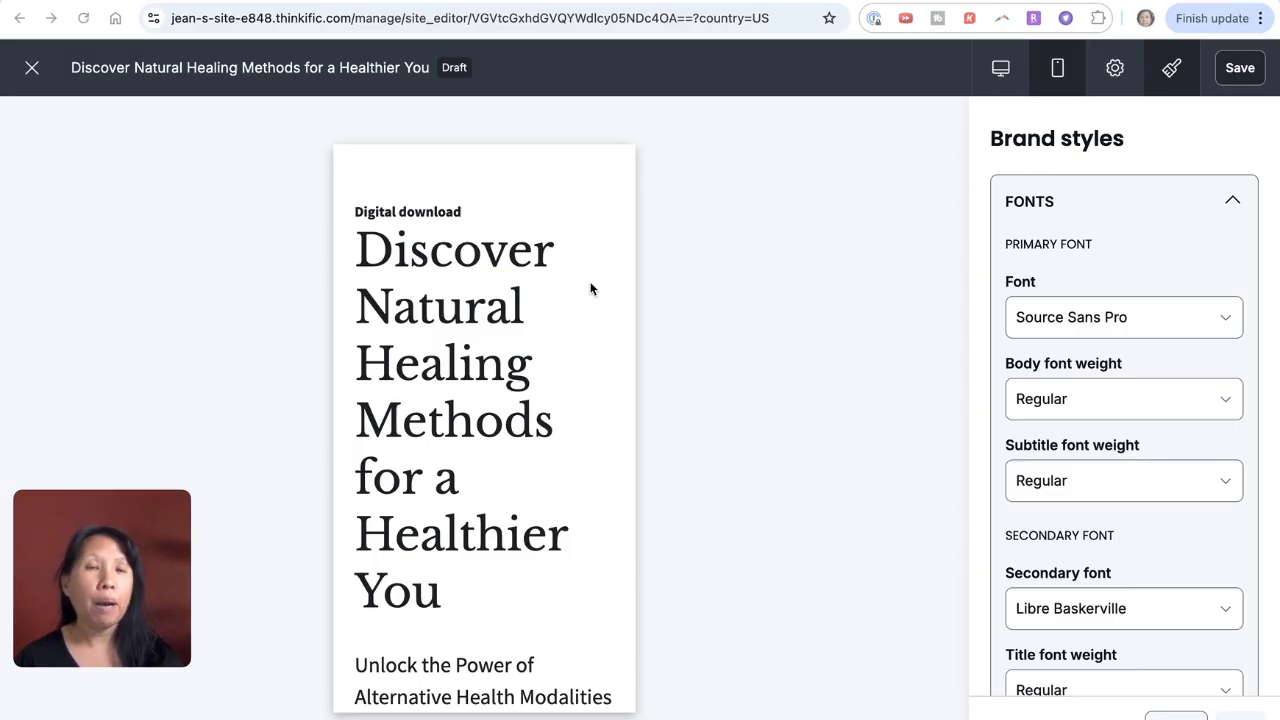
- Close the landing page editor and view the default landing page setting for new courses in the site settings
left_click(32, 68)
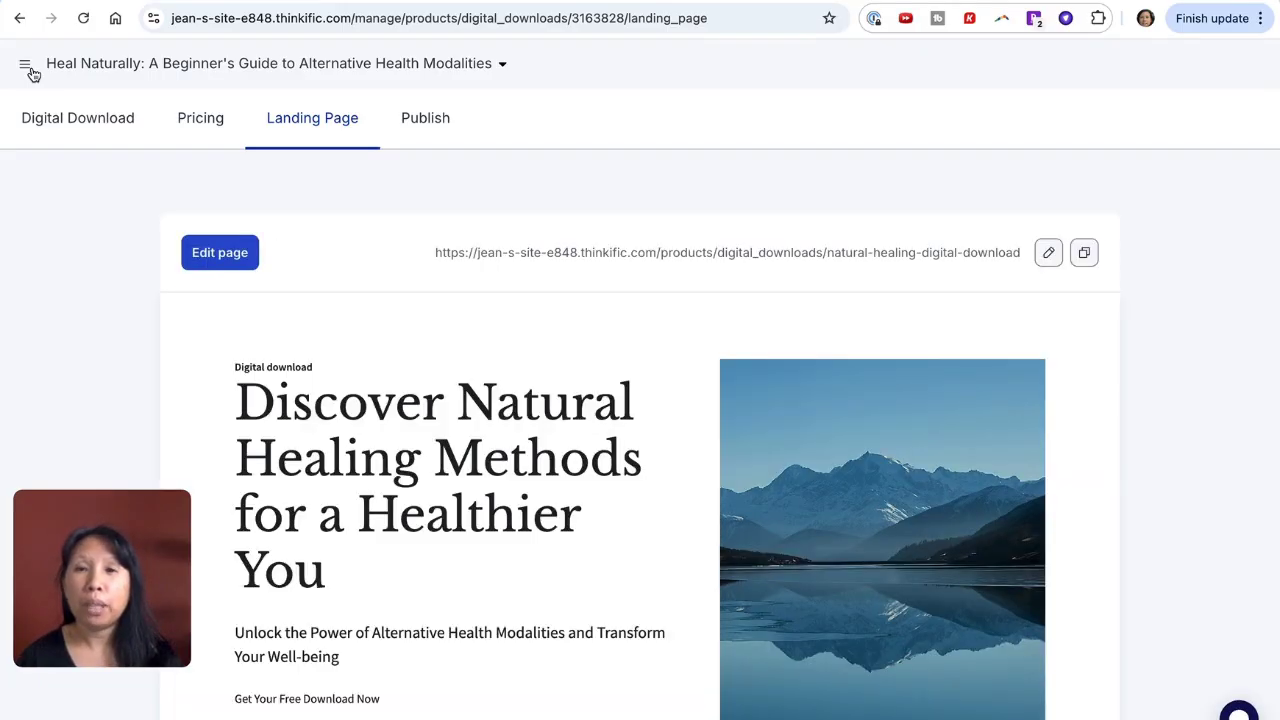
left_click(27, 67)
left_click(73, 131)
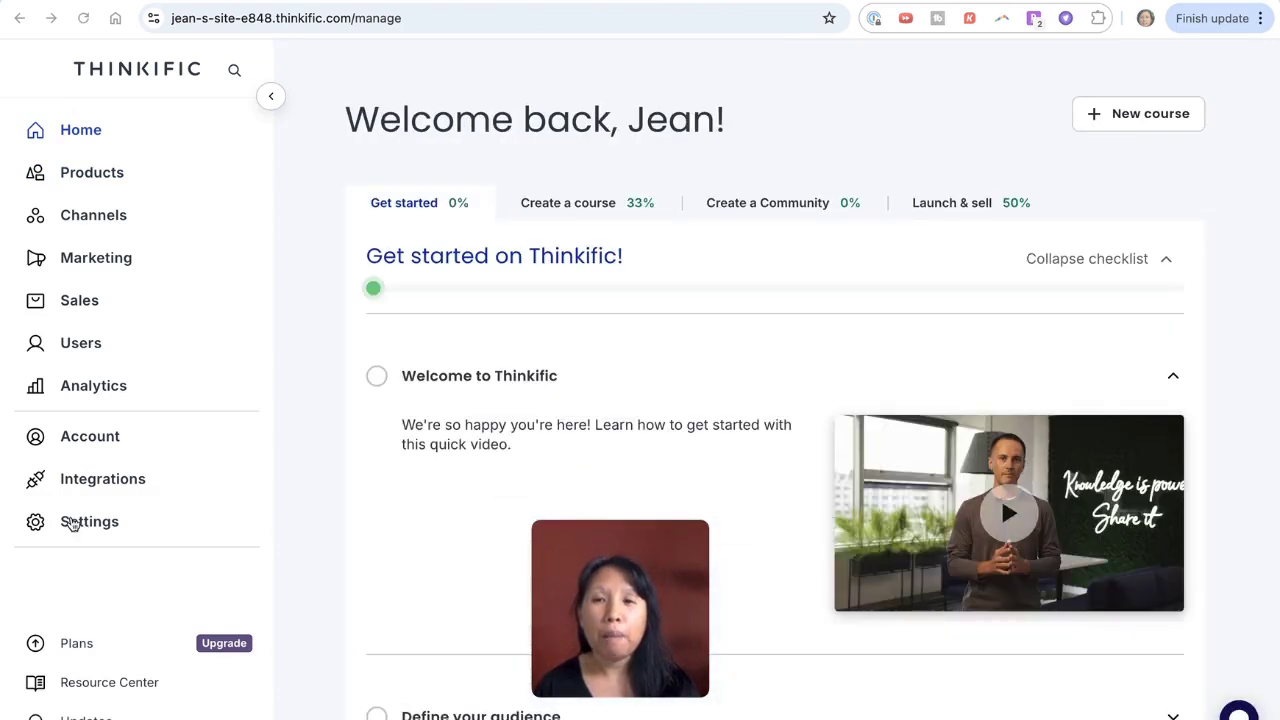
left_click(63, 524)
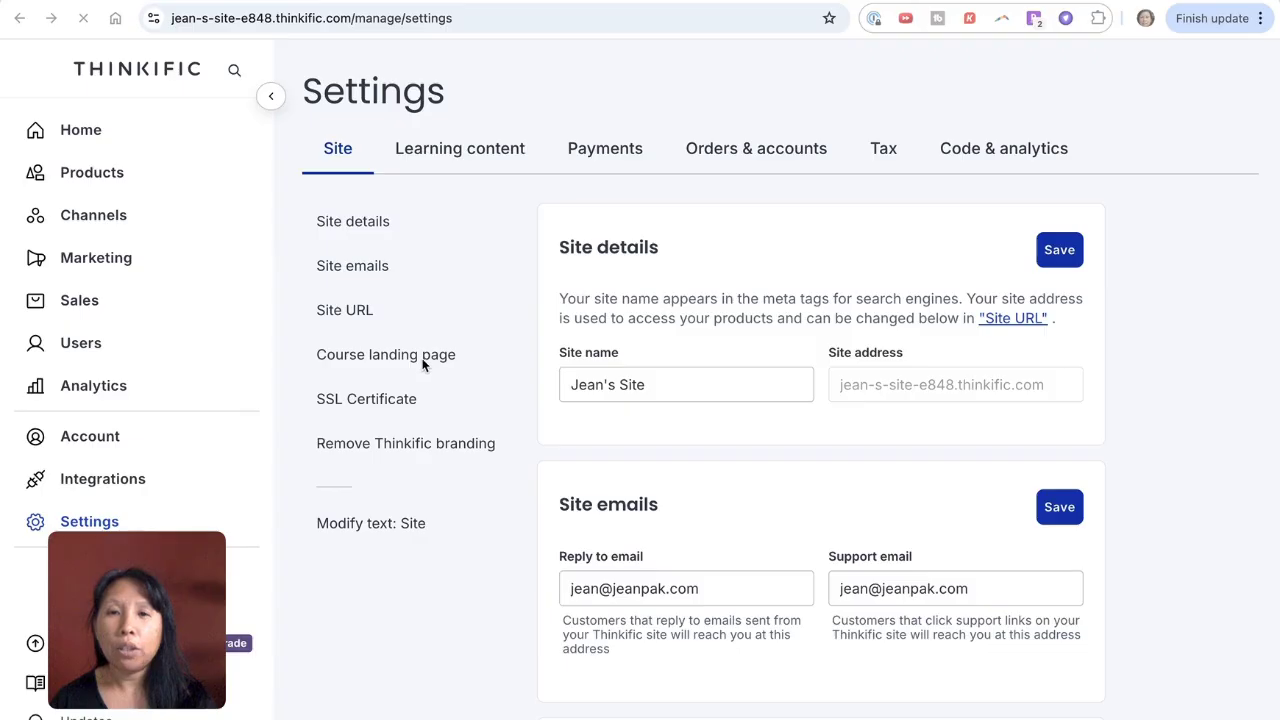
left_click(413, 358)
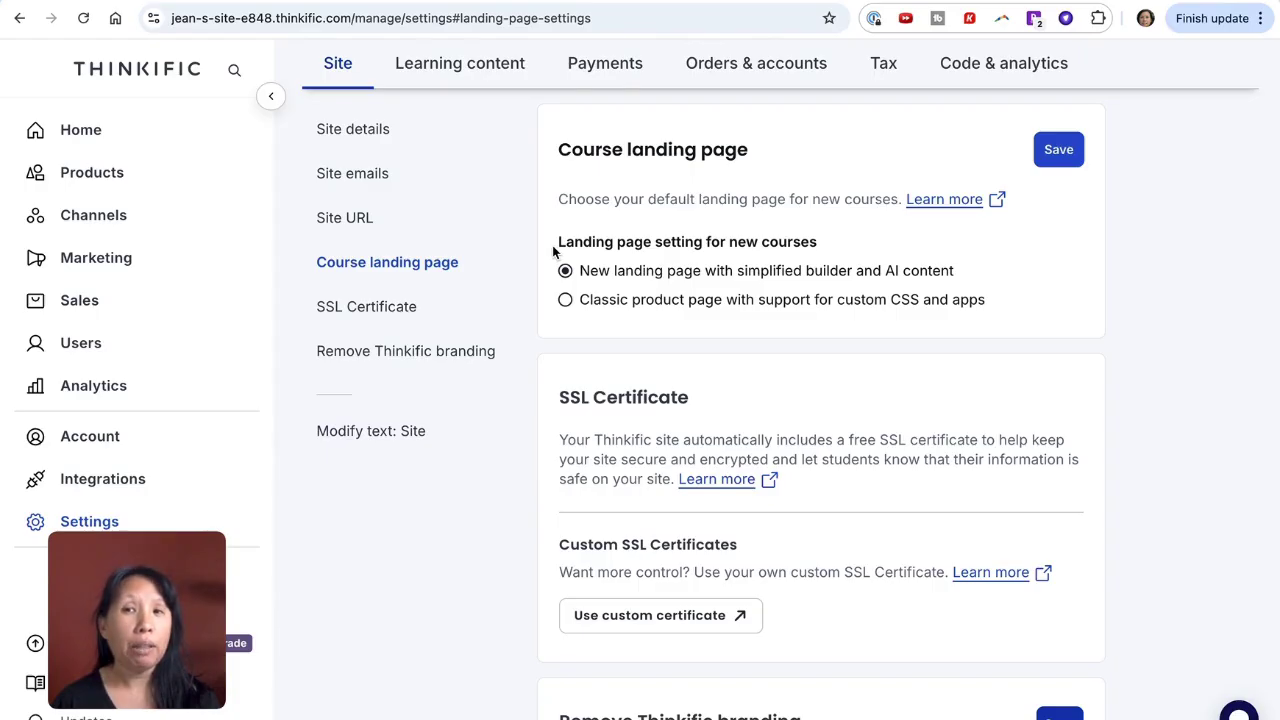
- Create a new course named "Herbal Medicine" from the AI Course Outline template
left_click(85, 180)
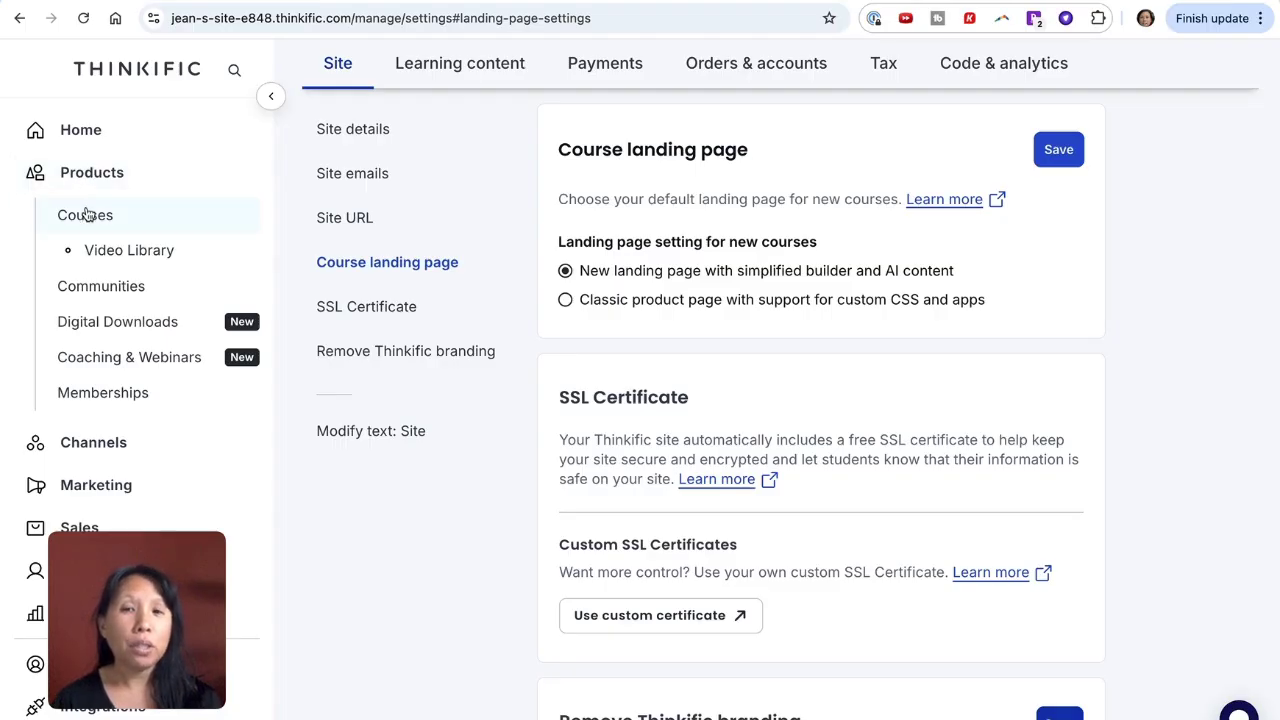
left_click(88, 214)
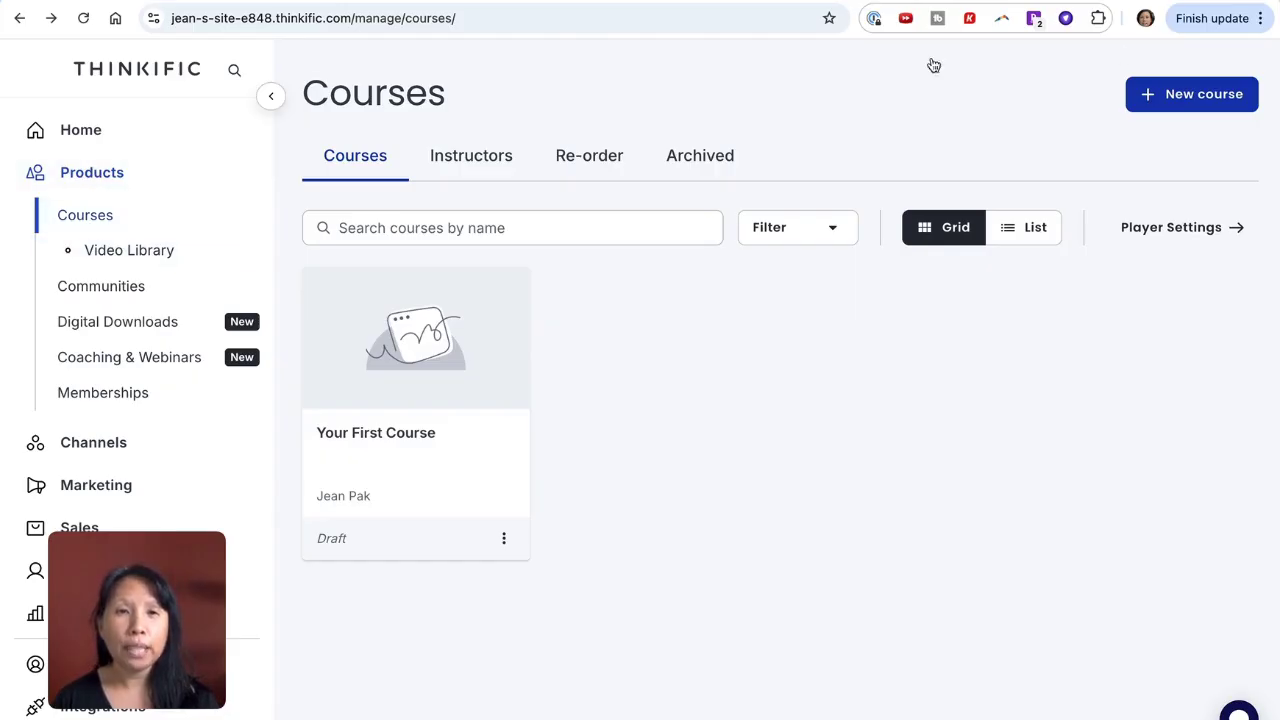
left_click(1157, 101)
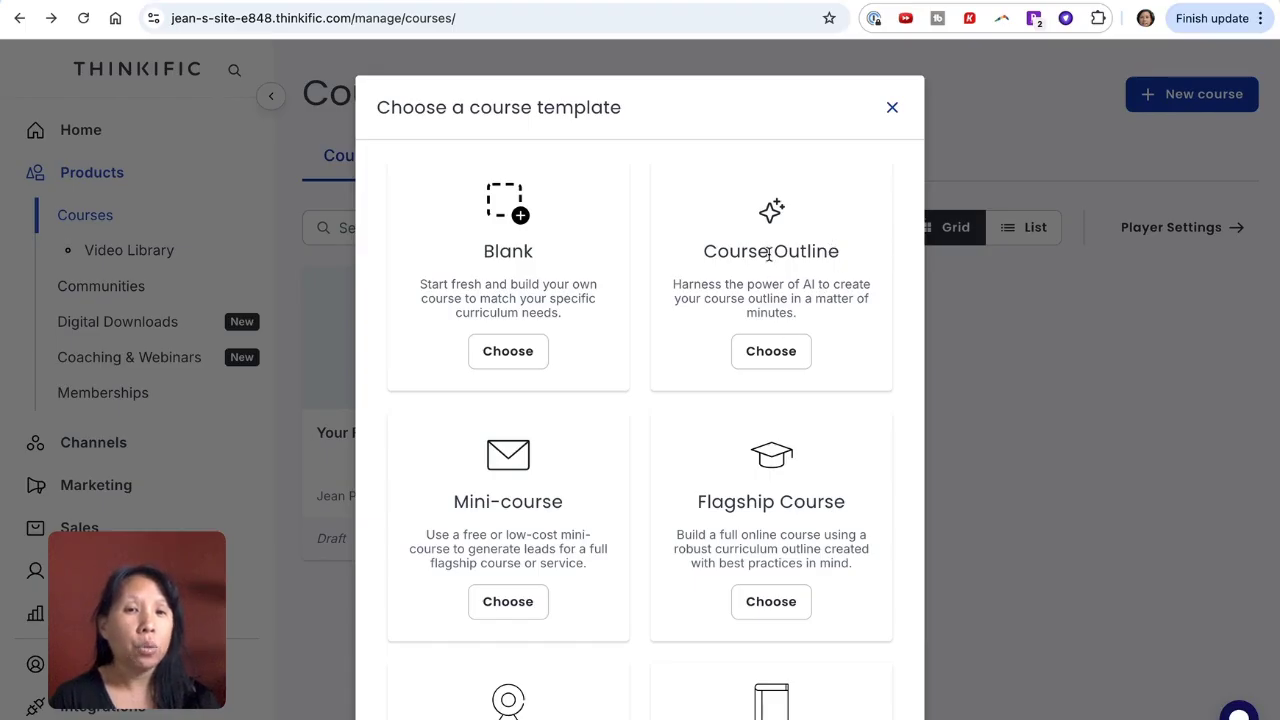
left_click(769, 350)
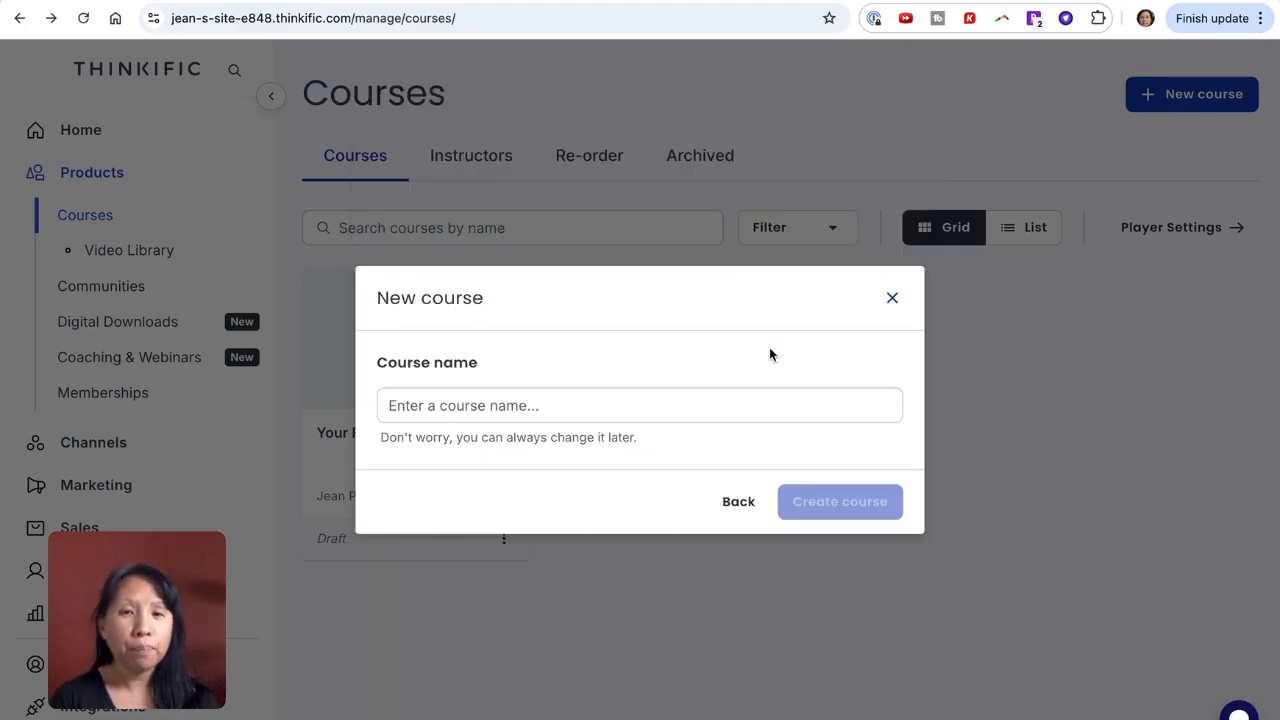
left_click(674, 409)
type("Herbal Medicine")
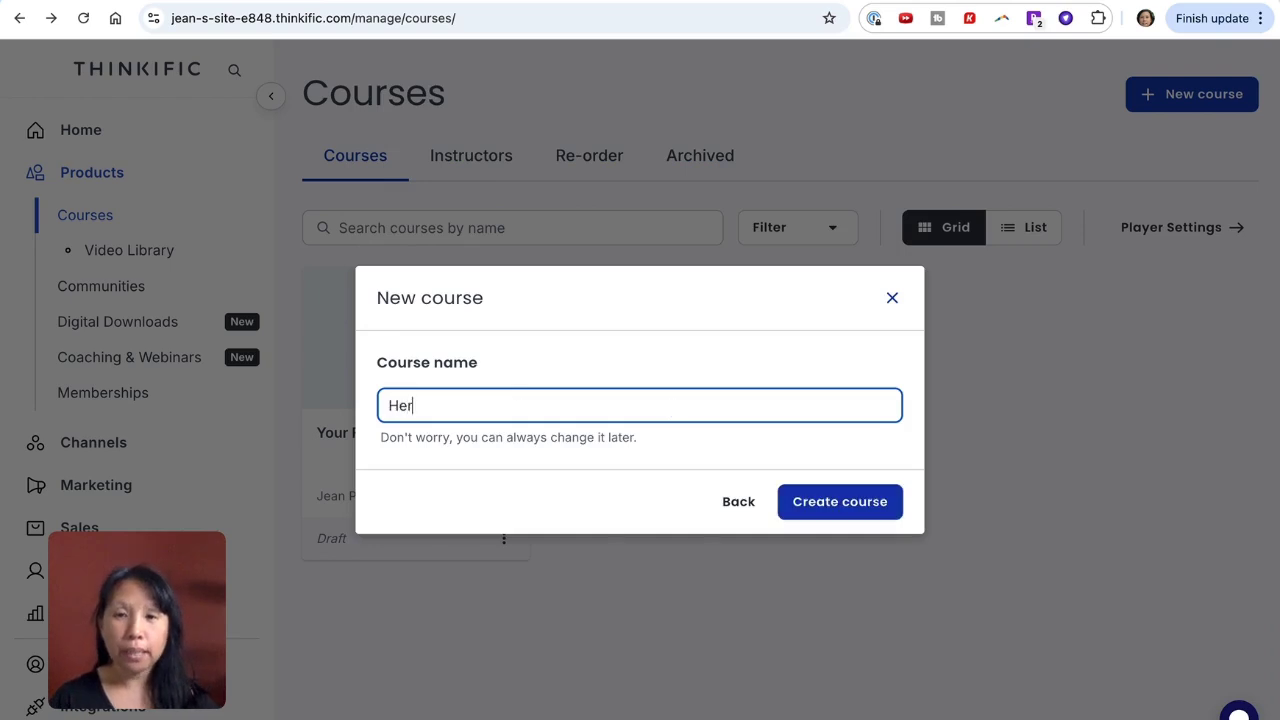
left_click(856, 505)
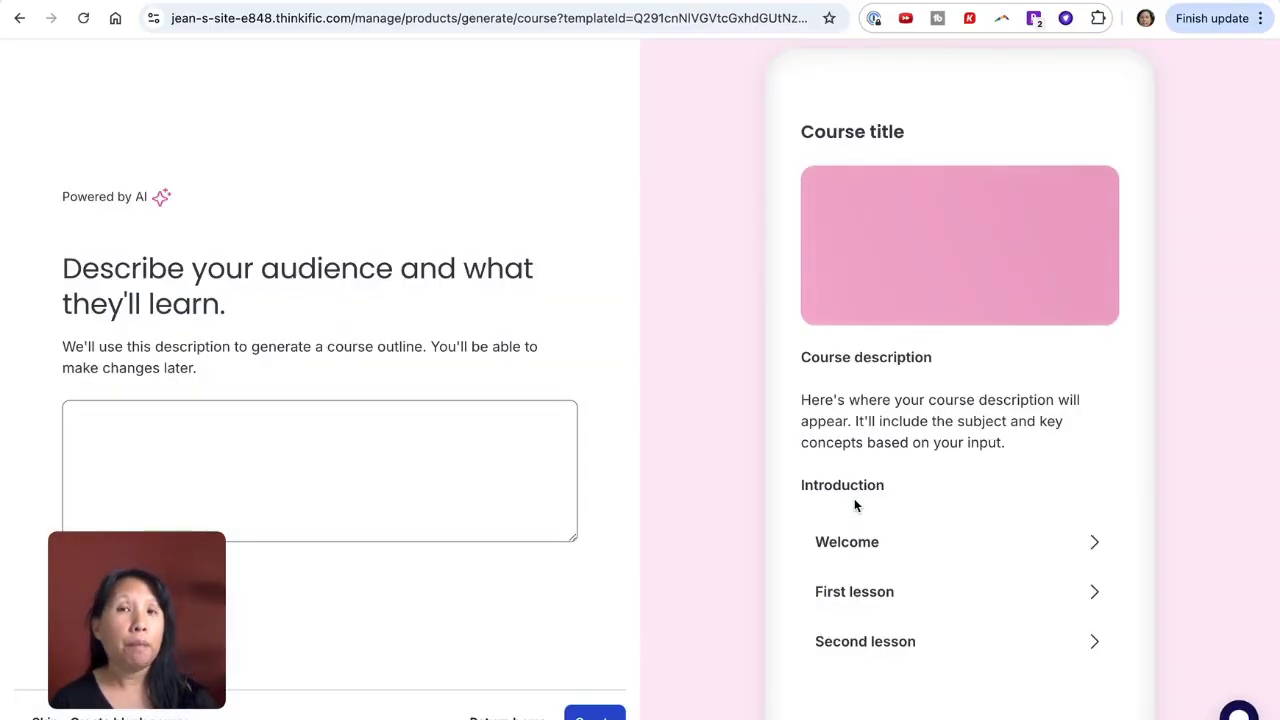
- Generate the course outline from the description "This course is for people who want to learn about herbs for healing health isssues."
left_click(461, 451)
type("This ")
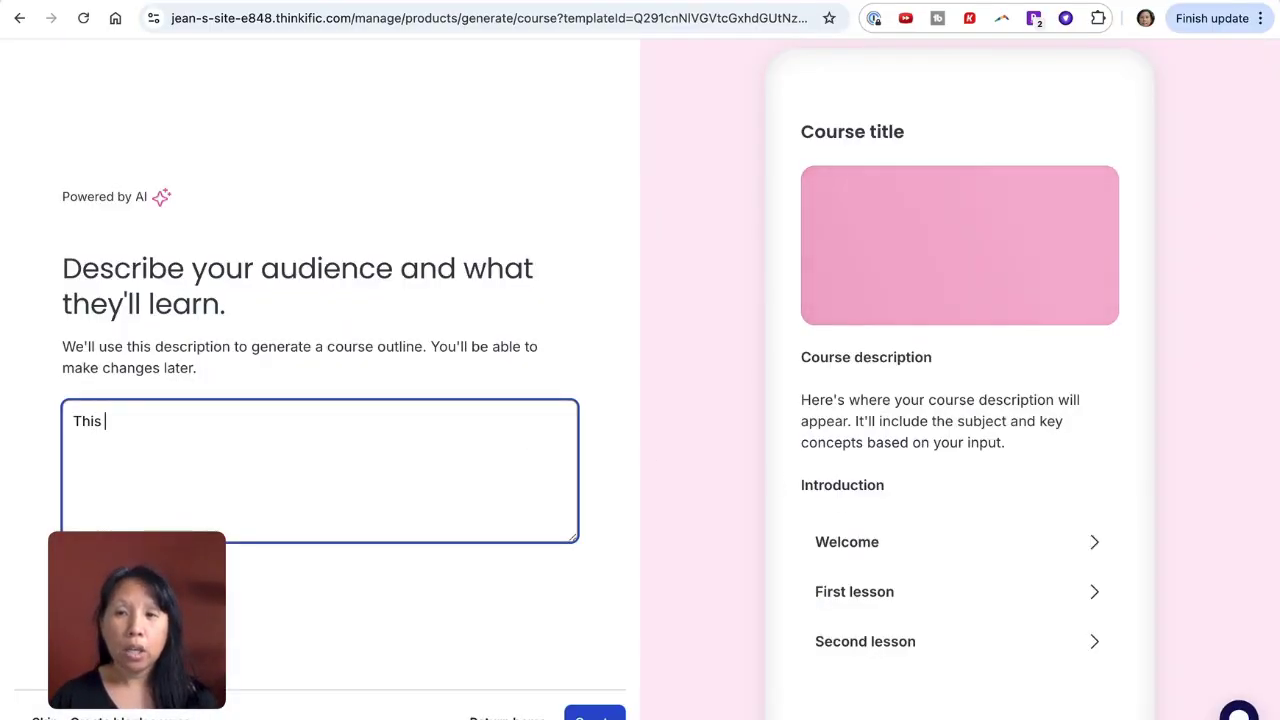
type("course is for peo")
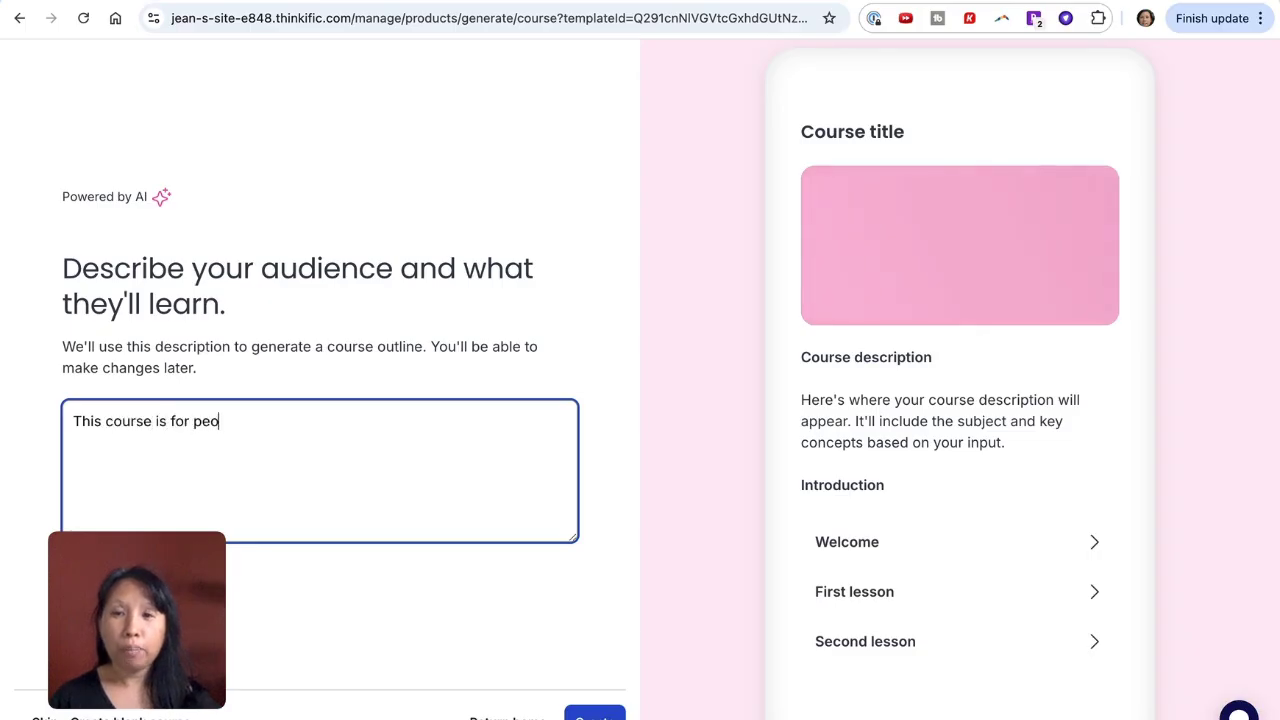
type("ple who want to learn ab")
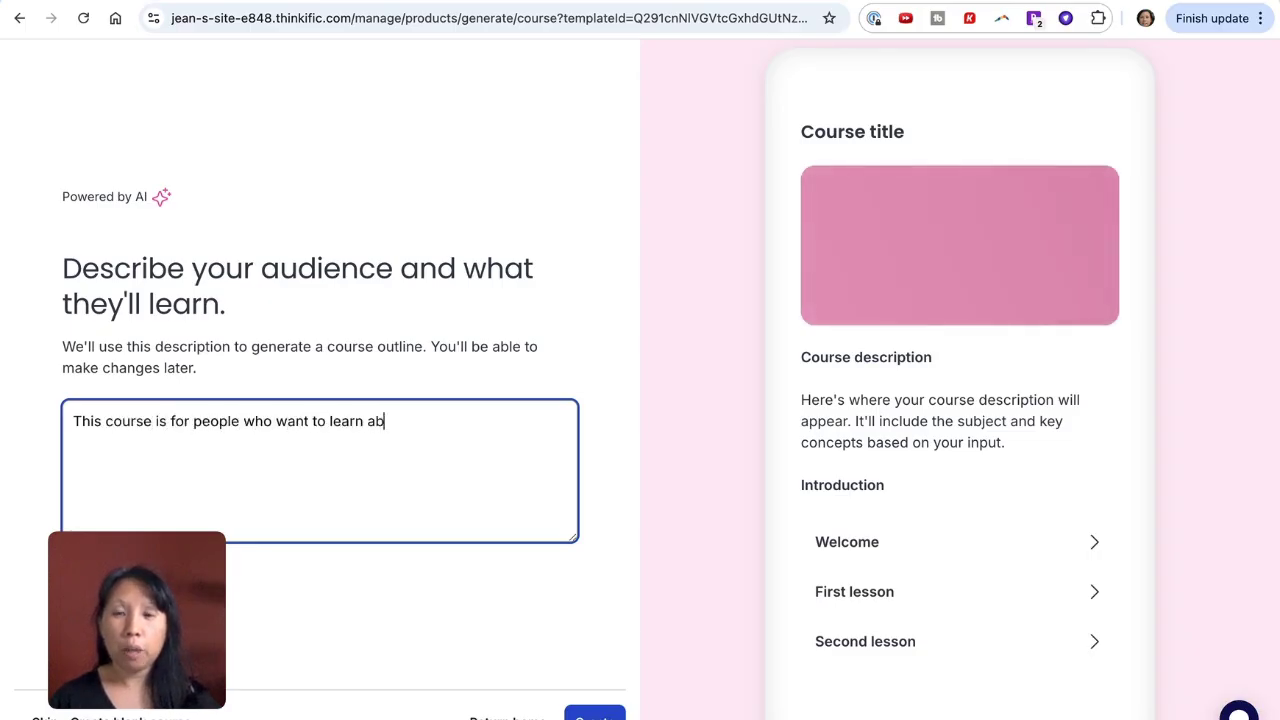
type("out herbs for heal")
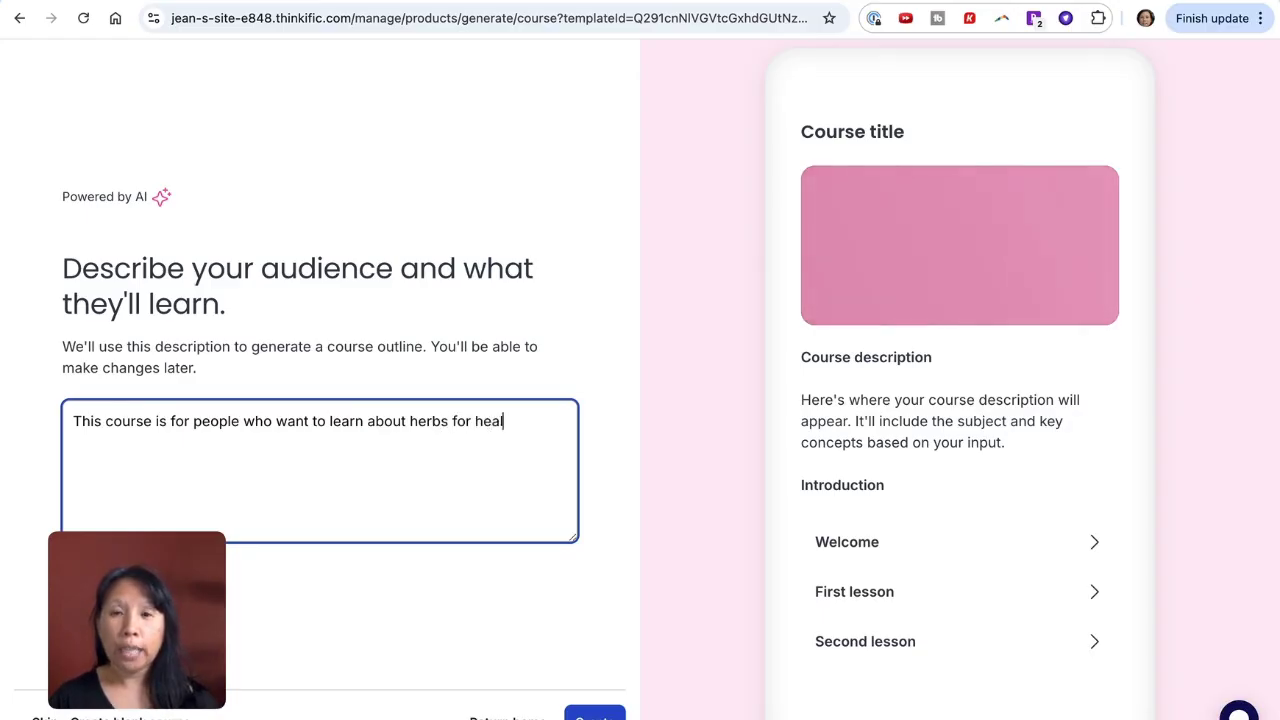
type("ing health isssu")
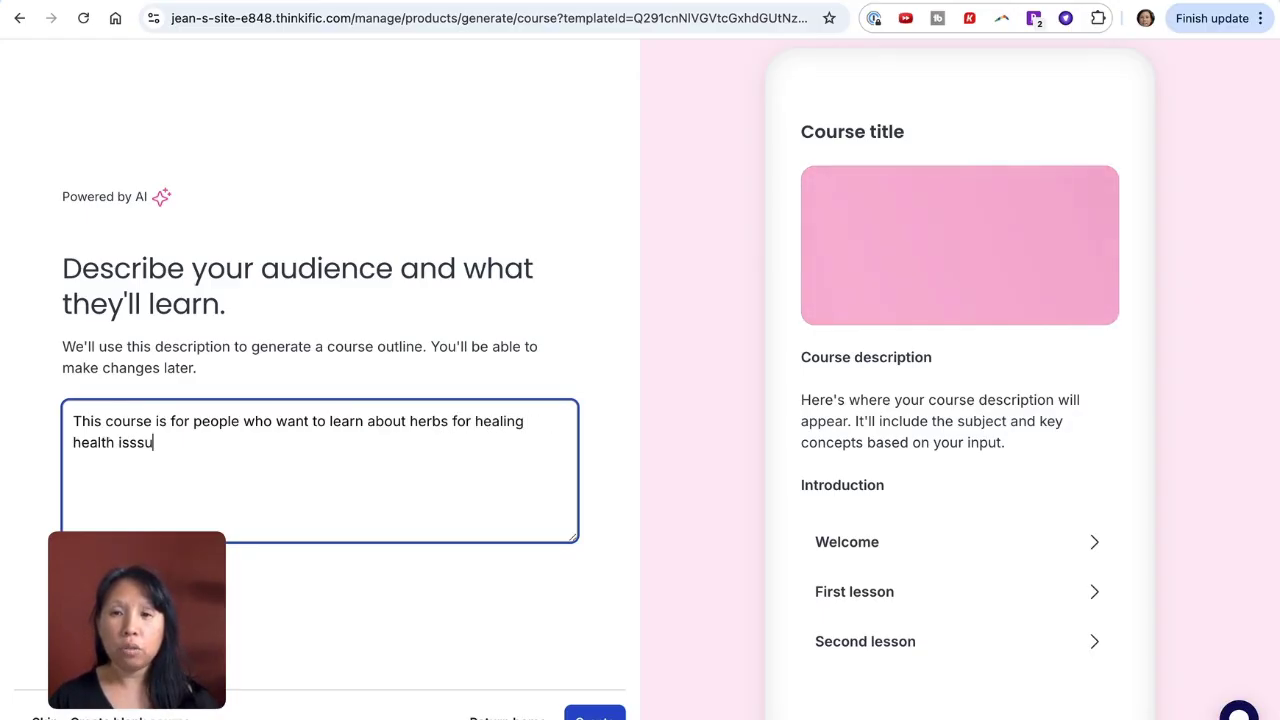
type("es.")
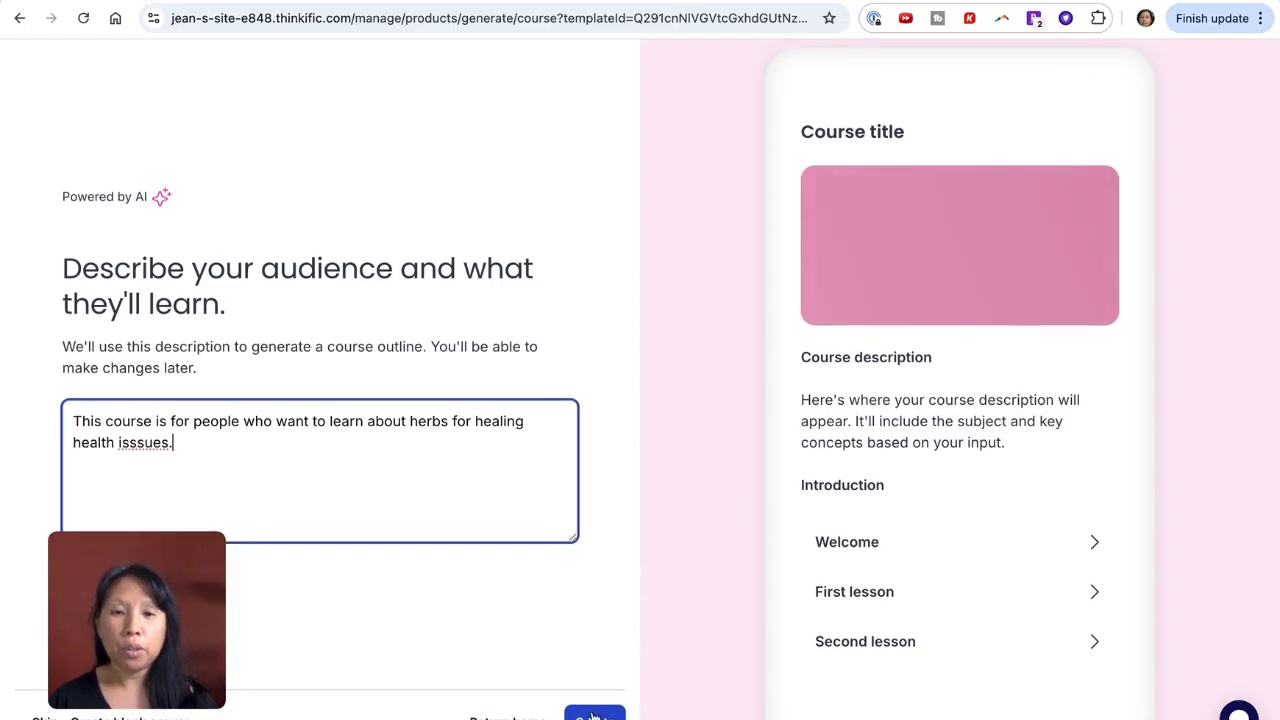
left_click(593, 716)
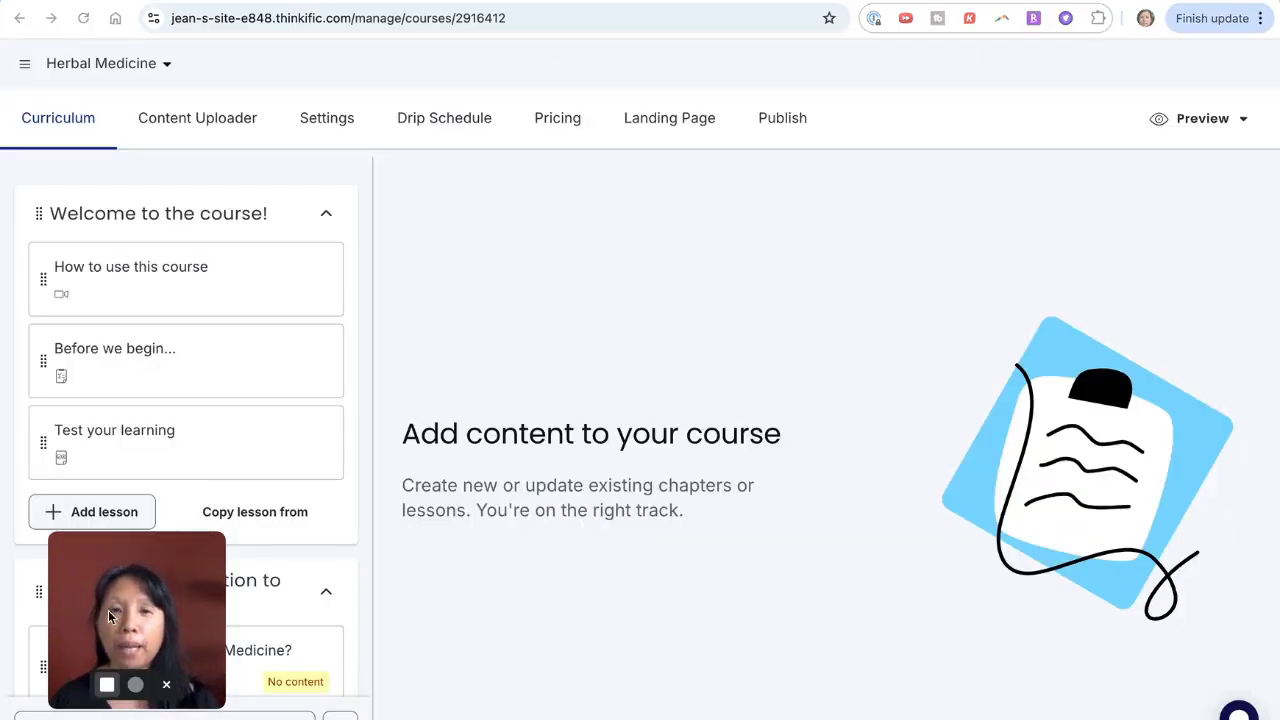
- Review the chapters and lessons of the generated Herbal Medicine curriculum, then return to its beginning
left_click_drag(108, 610, 492, 546)
scroll(257, 457, "down", 10)
scroll(257, 457, "down", 8)
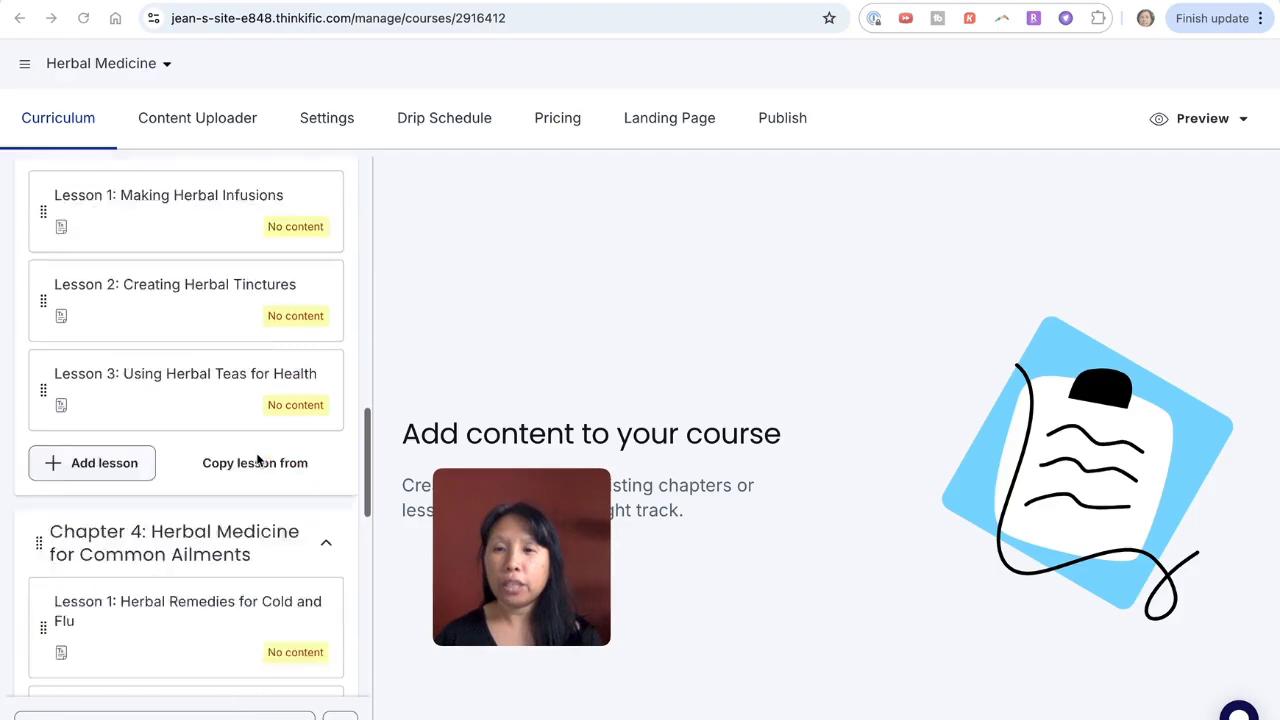
scroll(255, 470, "up", 15)
scroll(253, 483, "up", 5)
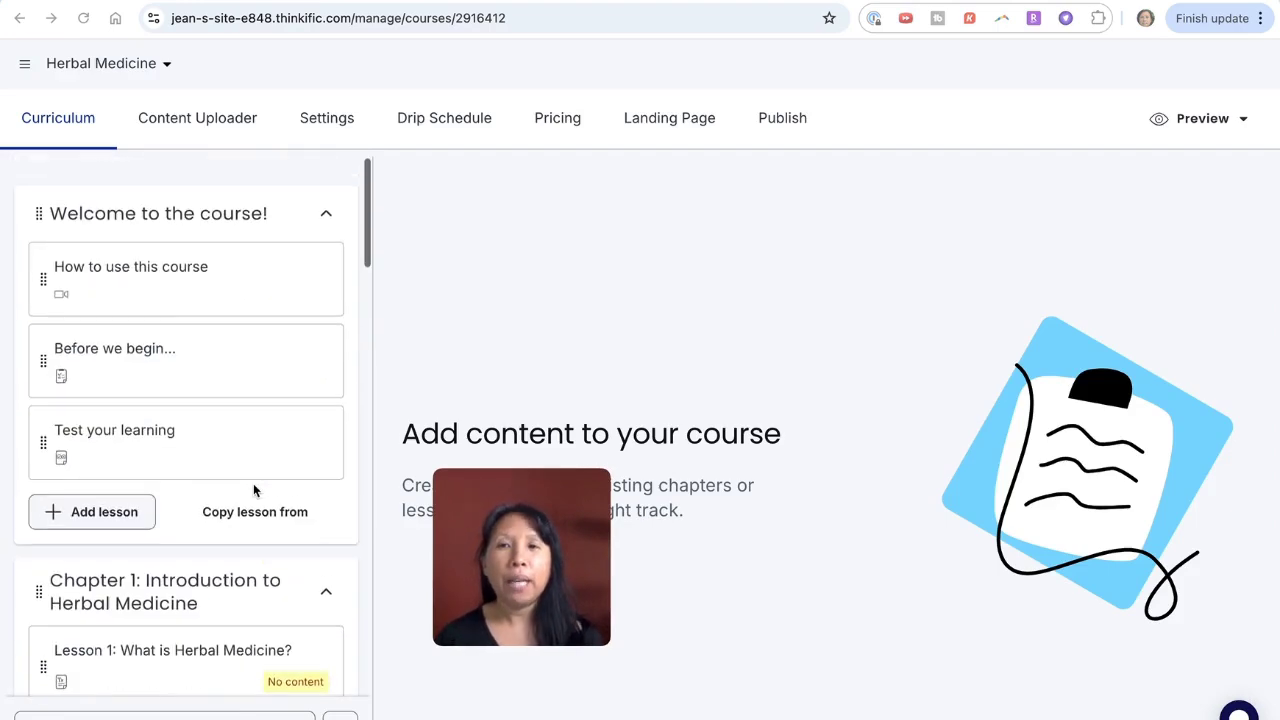